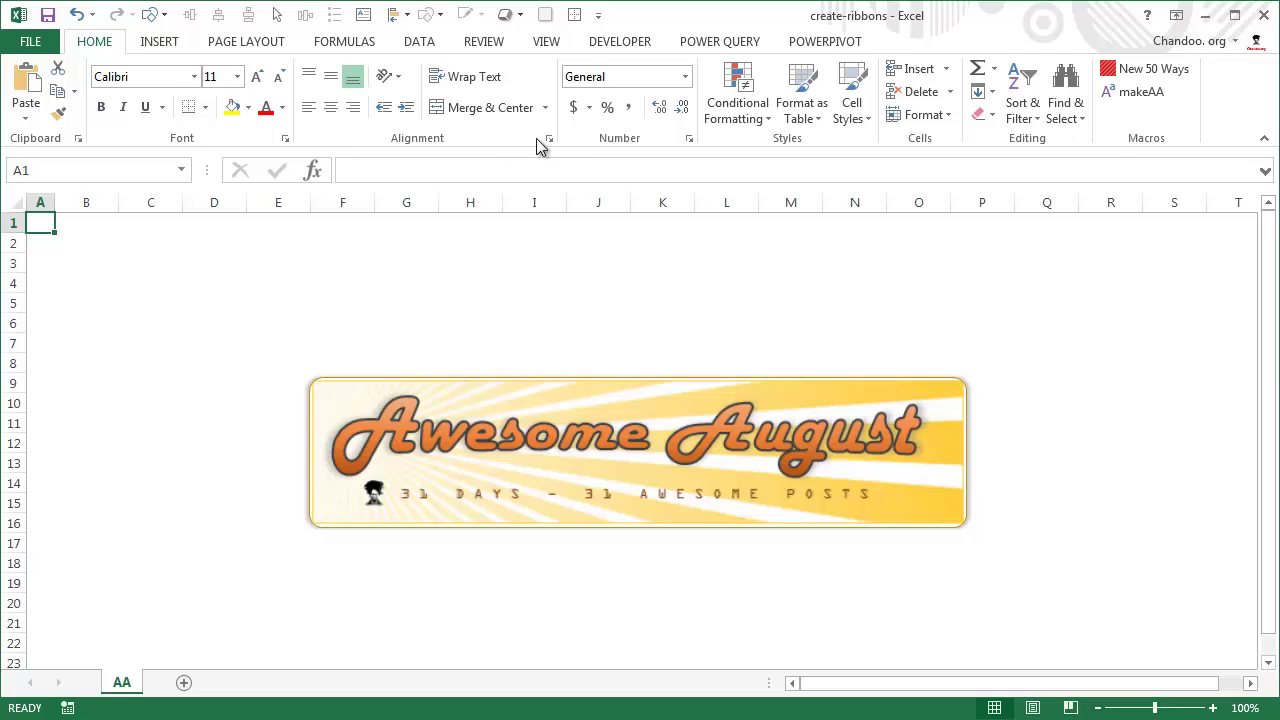
Step: Review the list of macros available in all open workbooks, and close it without running any
{"action": "left_click", "coordinate": [606, 45]}
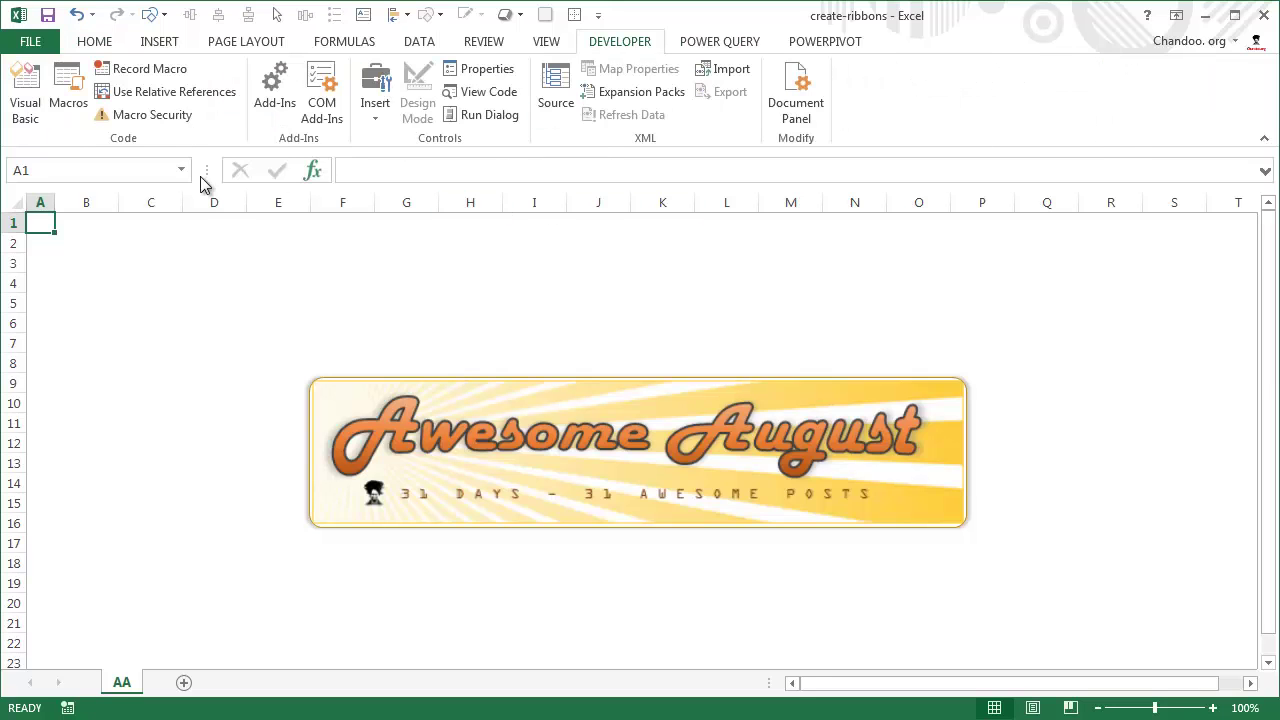
{"action": "left_click", "coordinate": [75, 100]}
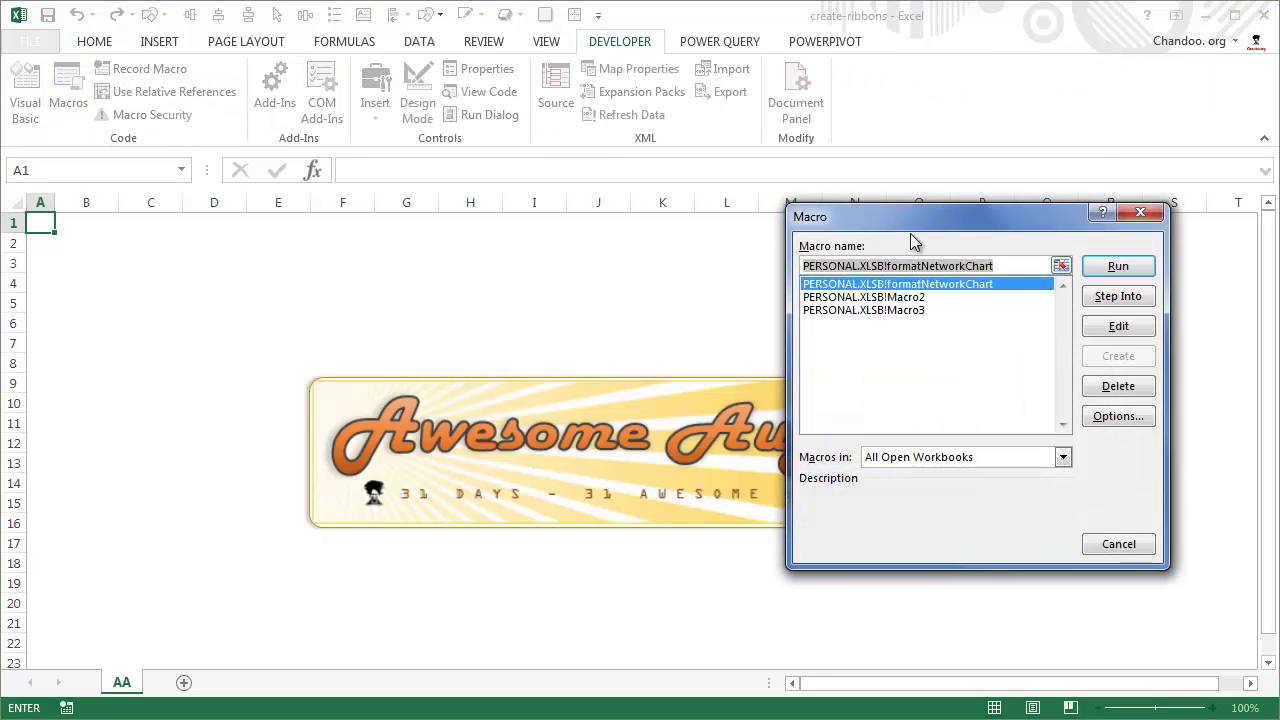
{"action": "left_click_drag", "start_coordinate": [910, 212], "coordinate": [764, 192]}
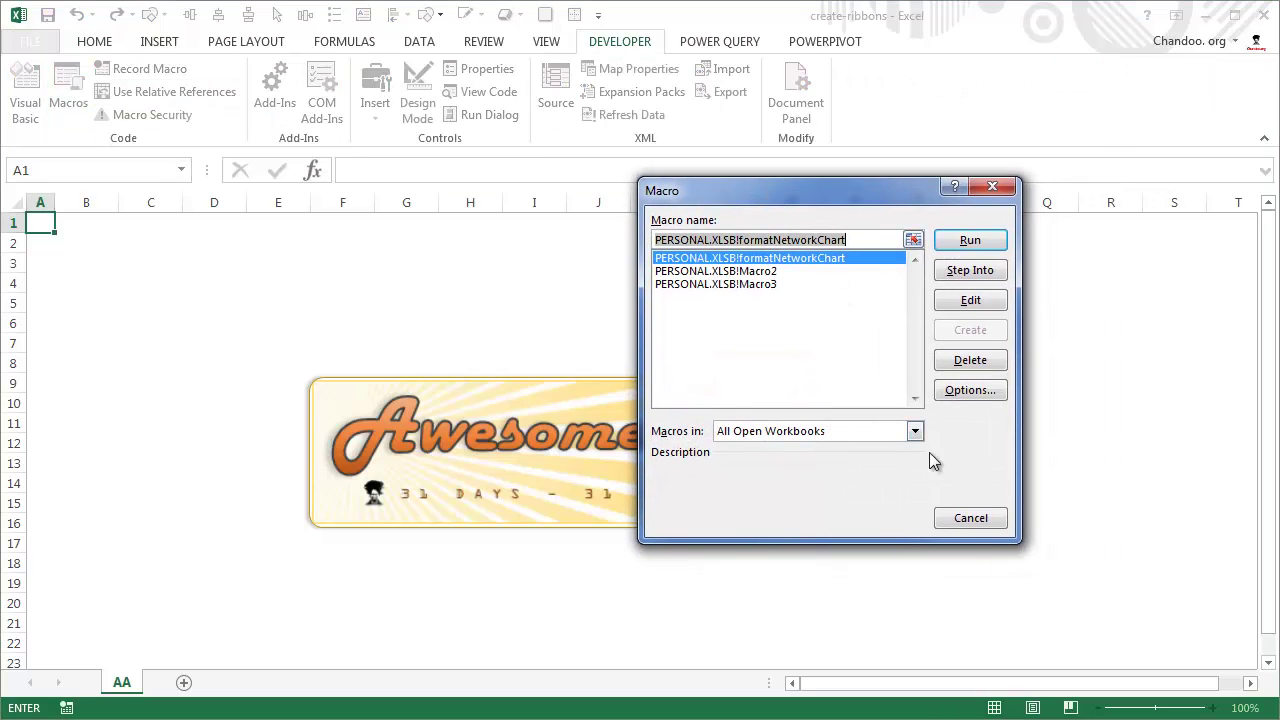
{"action": "left_click", "coordinate": [970, 518]}
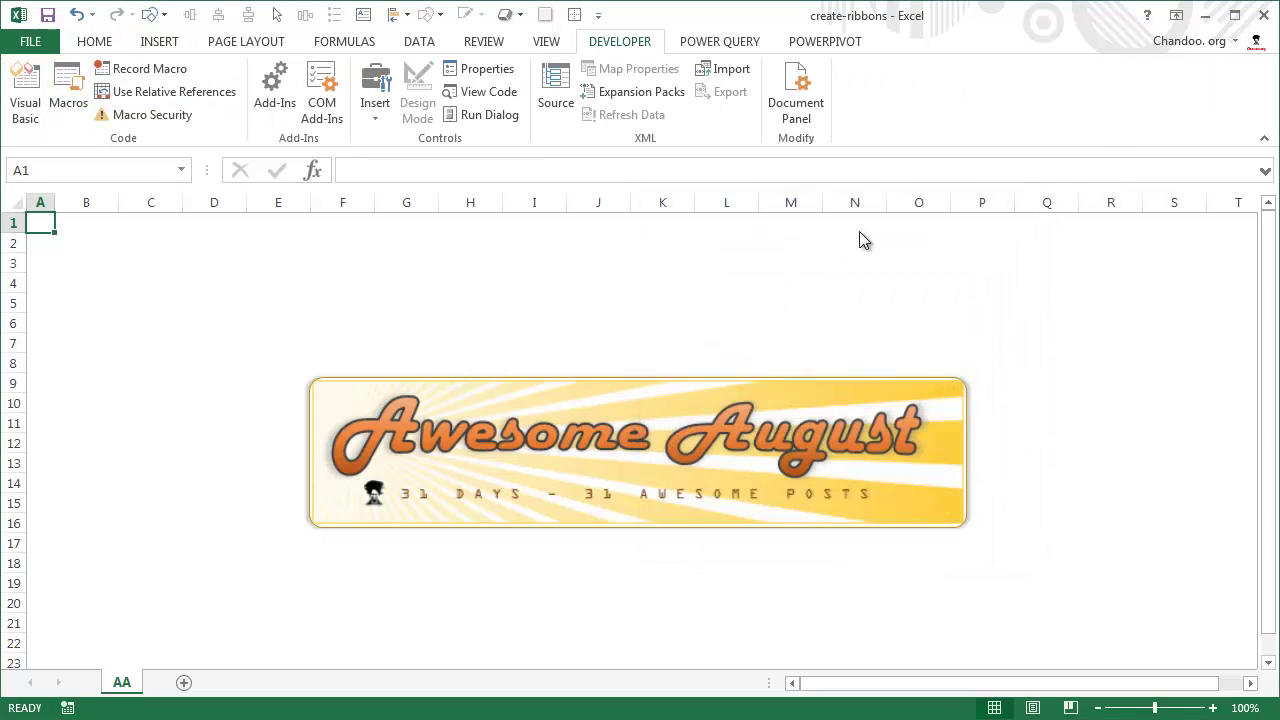
Step: Open the ribbon customization options and add a new custom tab after Home
{"action": "left_click", "coordinate": [93, 44]}
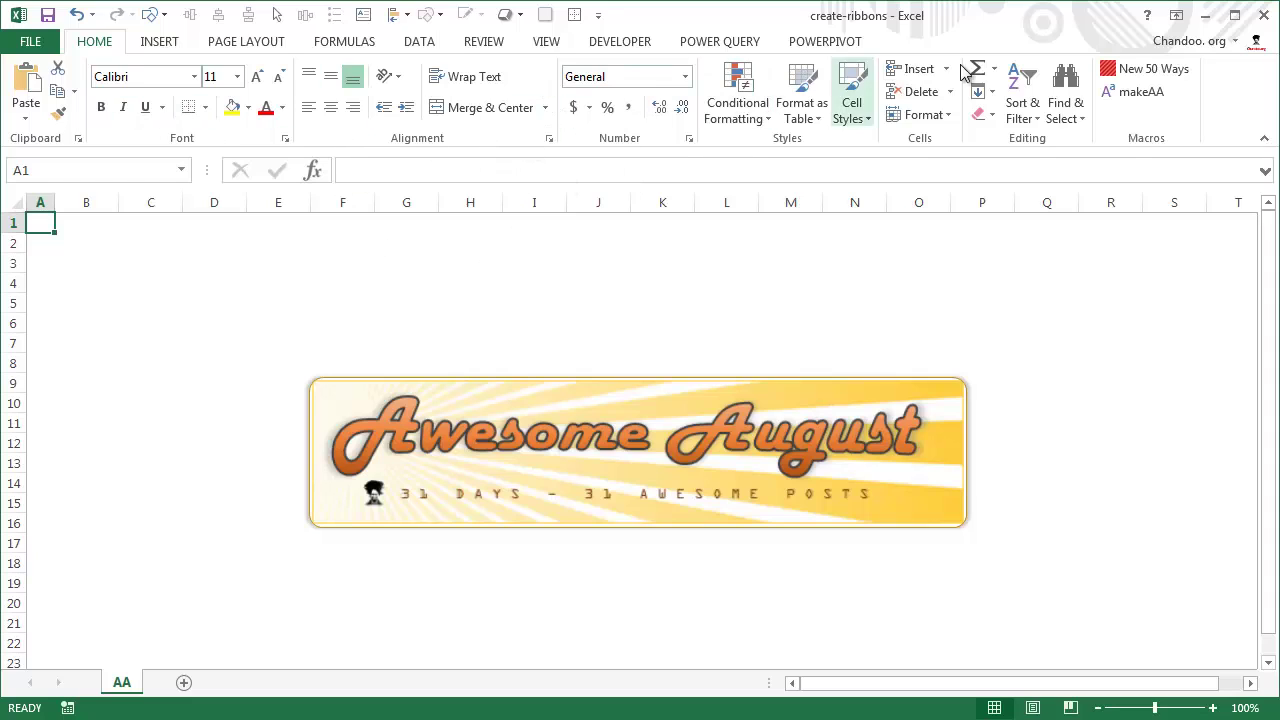
{"action": "right_click", "coordinate": [502, 135]}
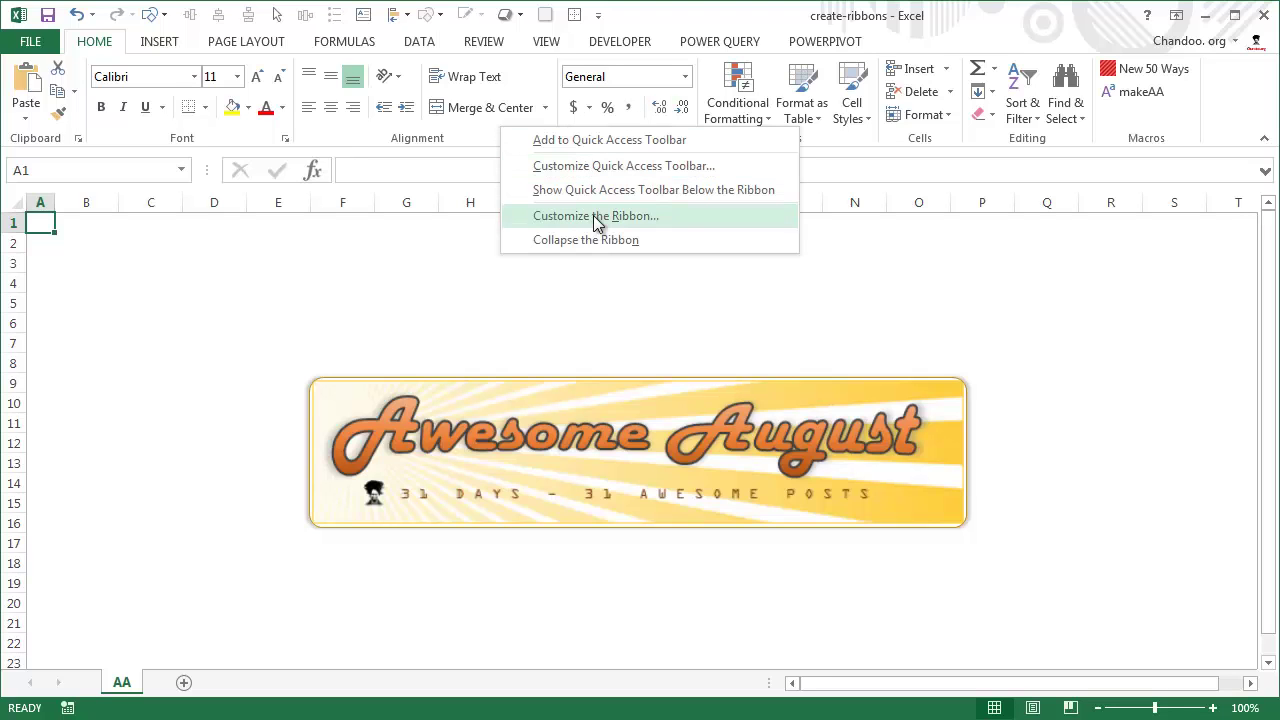
{"action": "left_click", "coordinate": [692, 216]}
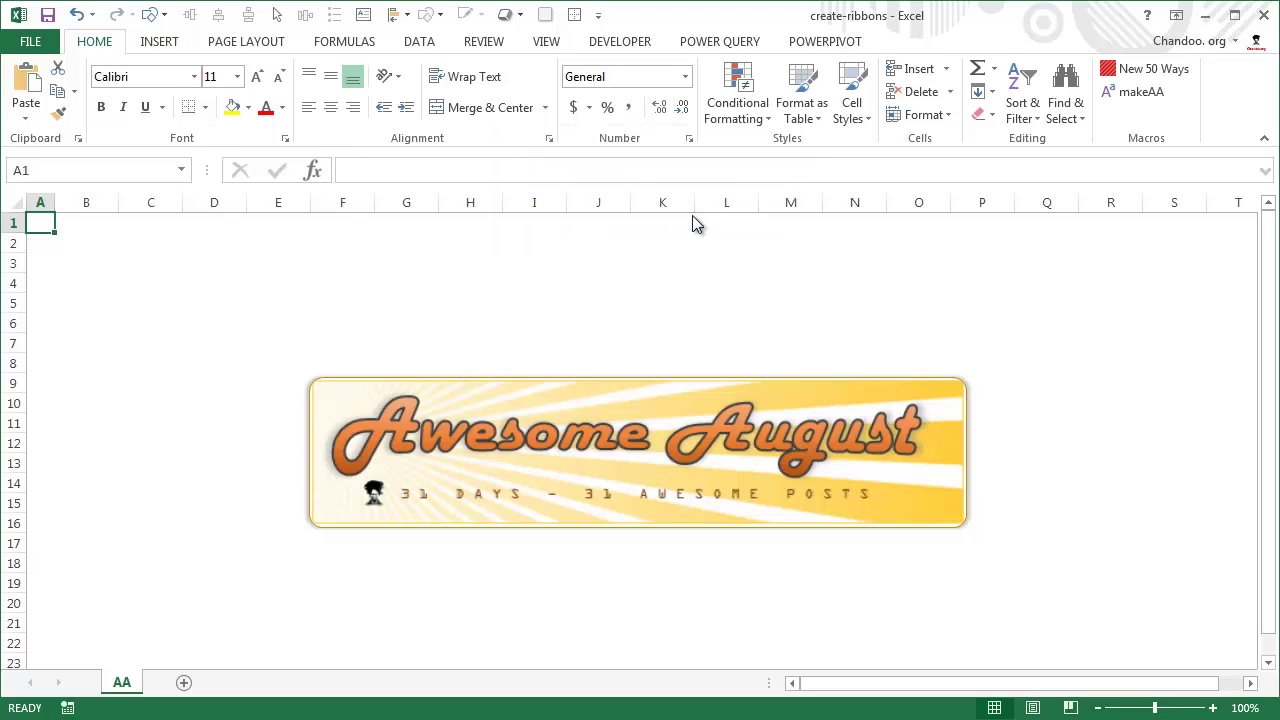
{"action": "left_click_drag", "start_coordinate": [513, 84], "coordinate": [820, 30]}
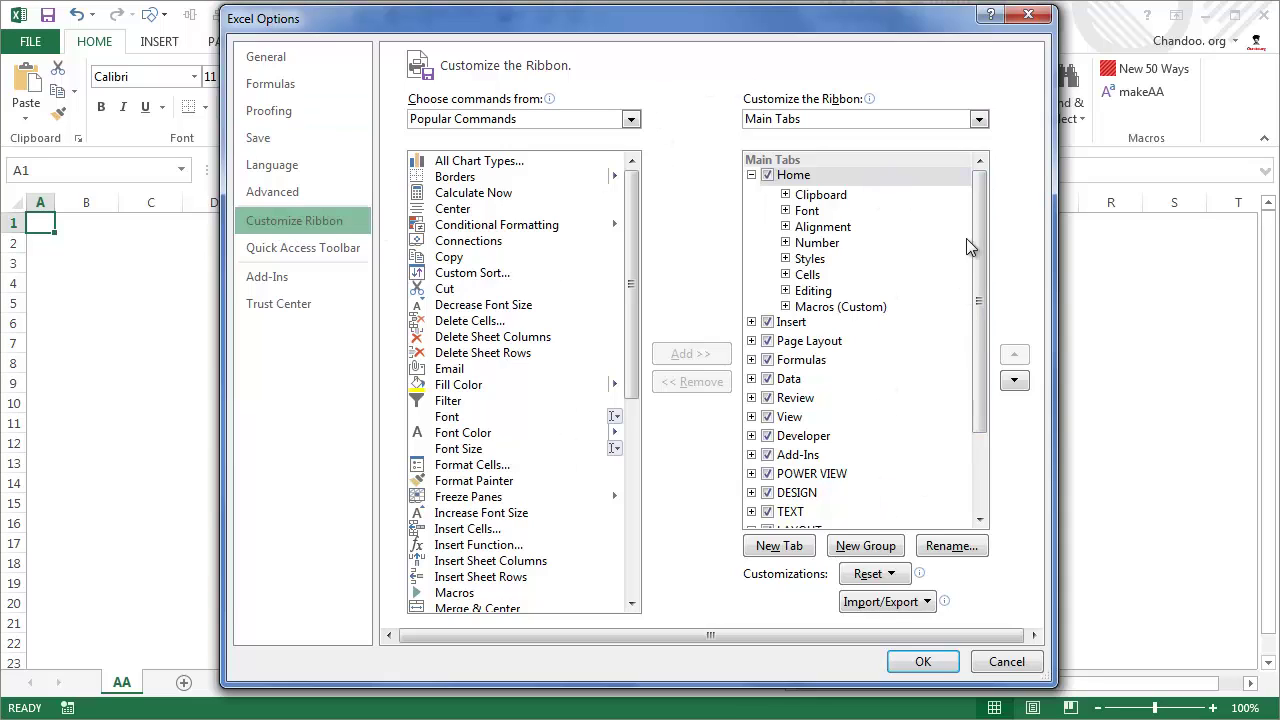
{"action": "left_click_drag", "start_coordinate": [977, 328], "coordinate": [969, 190]}
{"action": "left_click", "coordinate": [779, 546]}
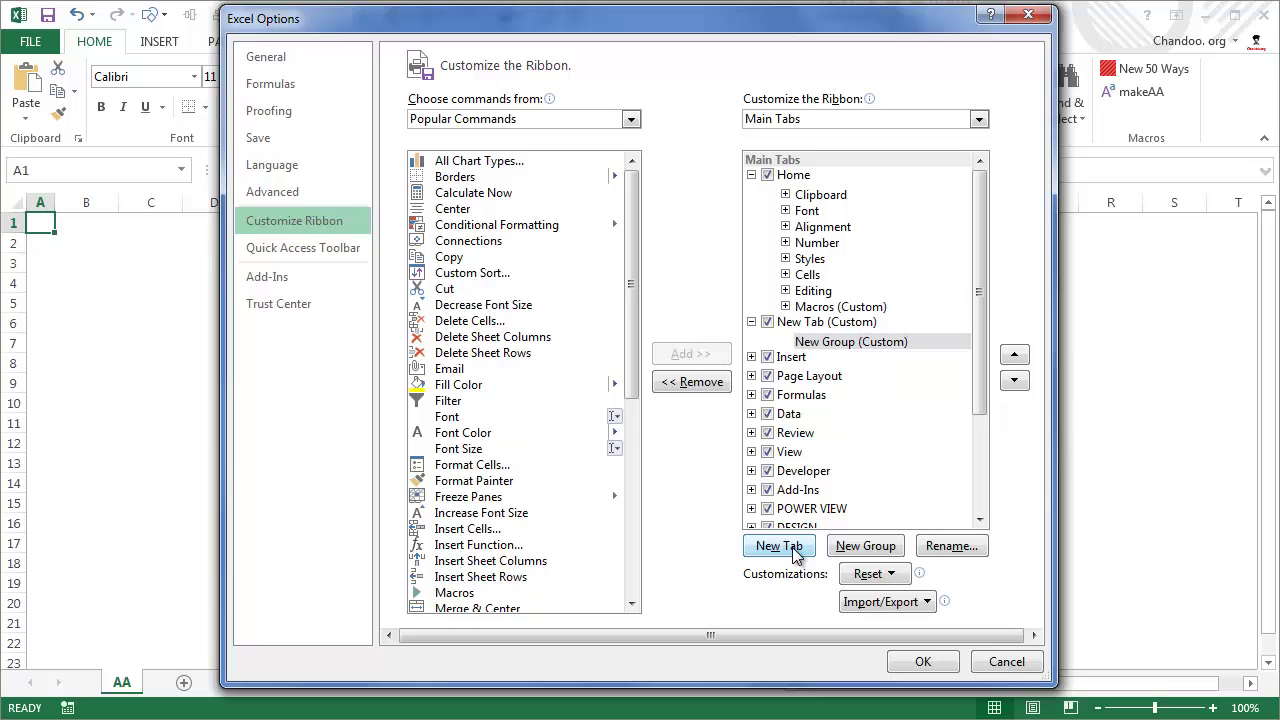
Step: Rename the new custom ribbon tab as Productivity
{"action": "left_click", "coordinate": [812, 323]}
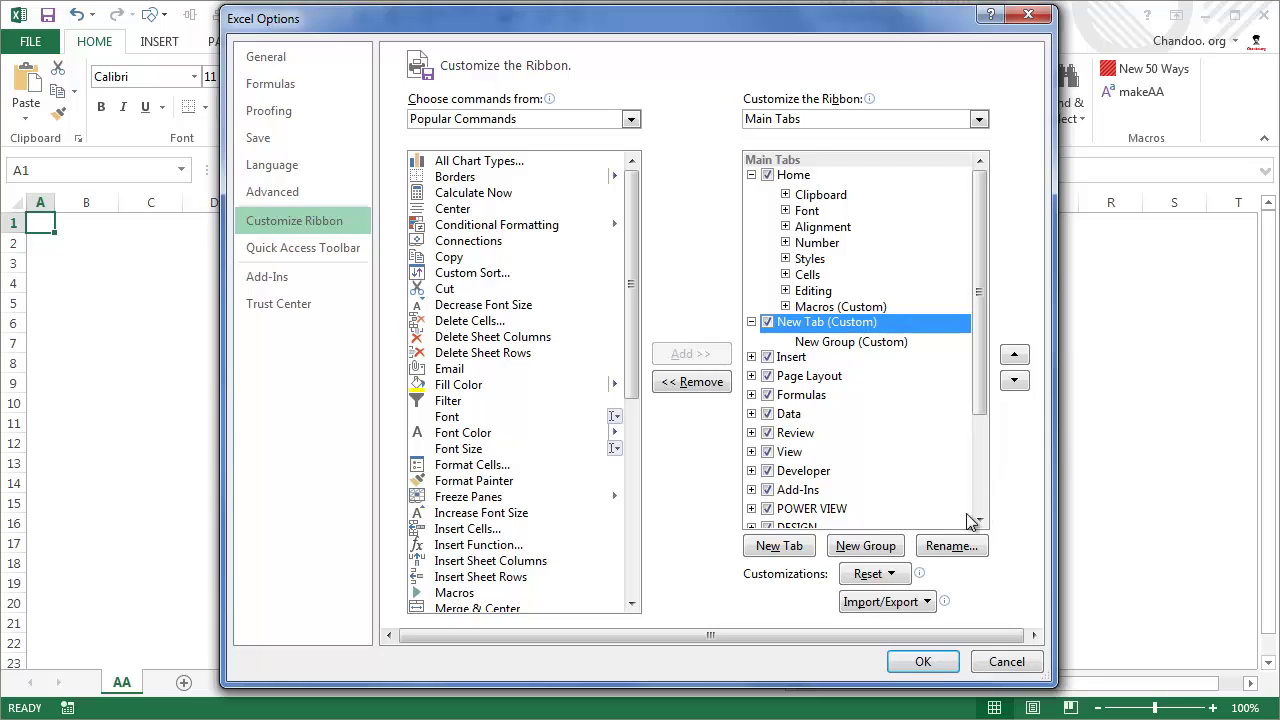
{"action": "left_click", "coordinate": [934, 551]}
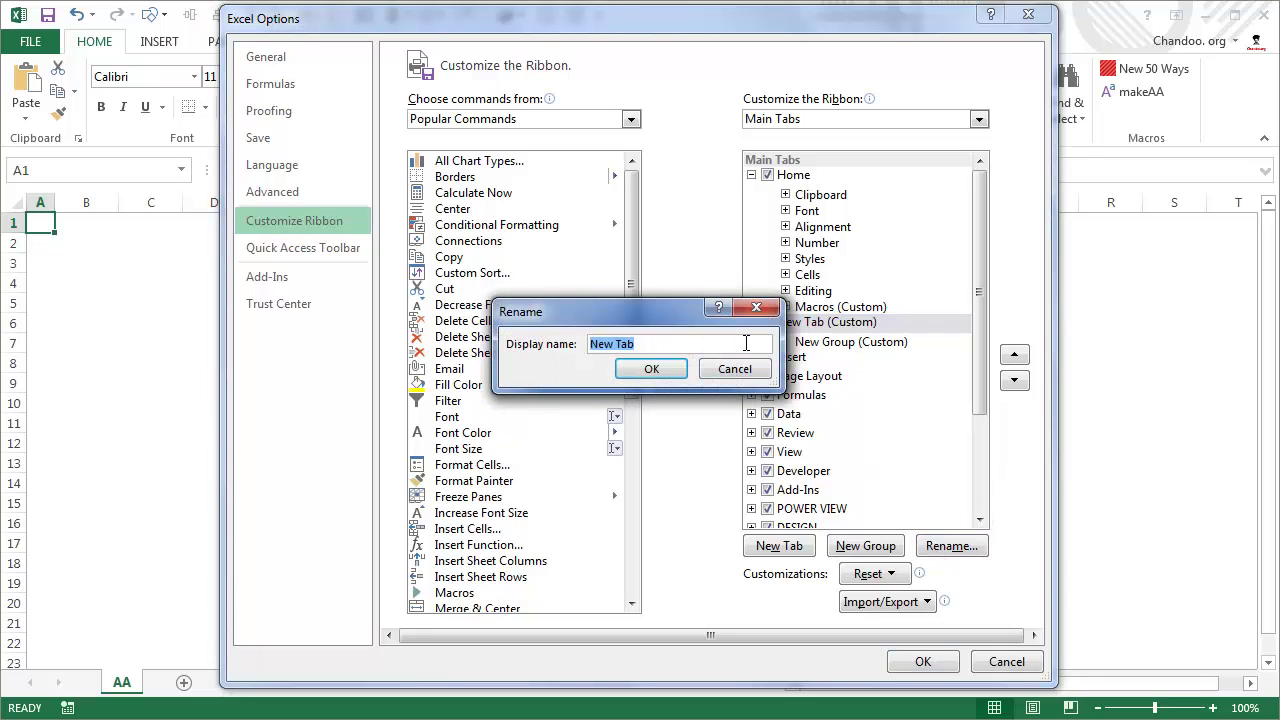
{"action": "type", "text": "Productivity"}
{"action": "left_click", "coordinate": [645, 370]}
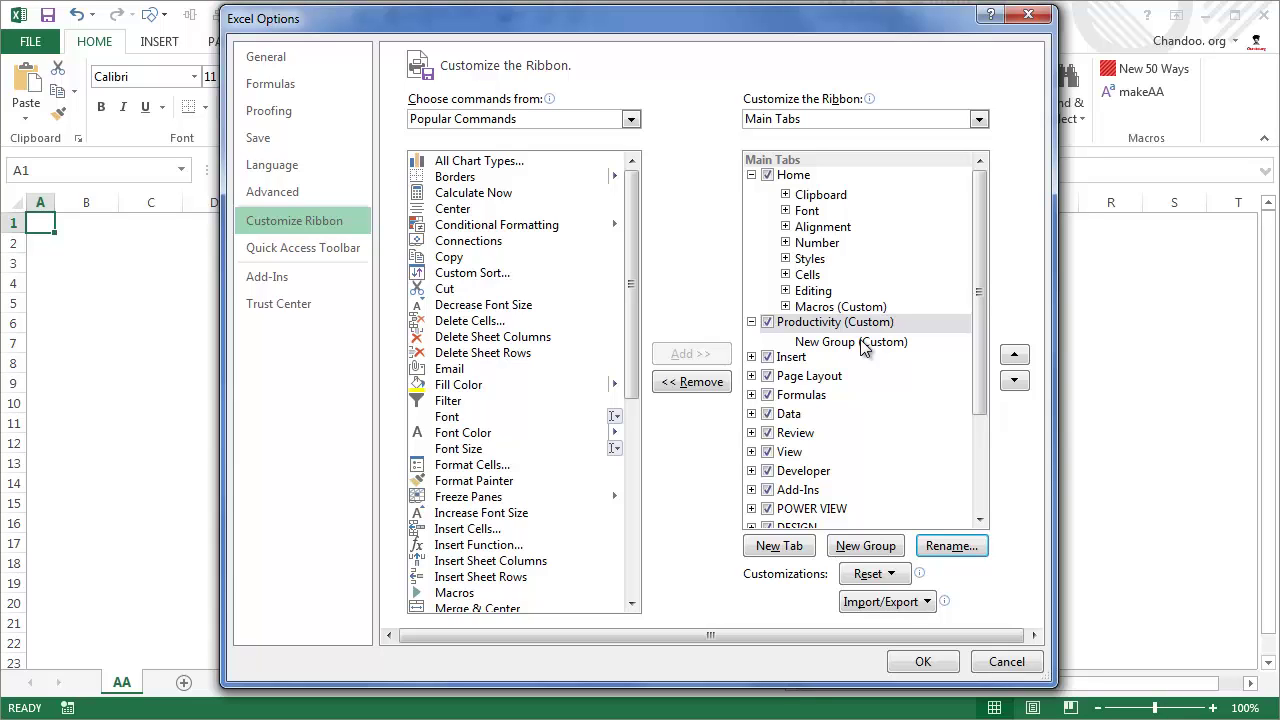
Step: Add the Table command from the popular commands to the custom New Group in the Productivity tab
{"action": "left_click_drag", "start_coordinate": [631, 284], "coordinate": [631, 483]}
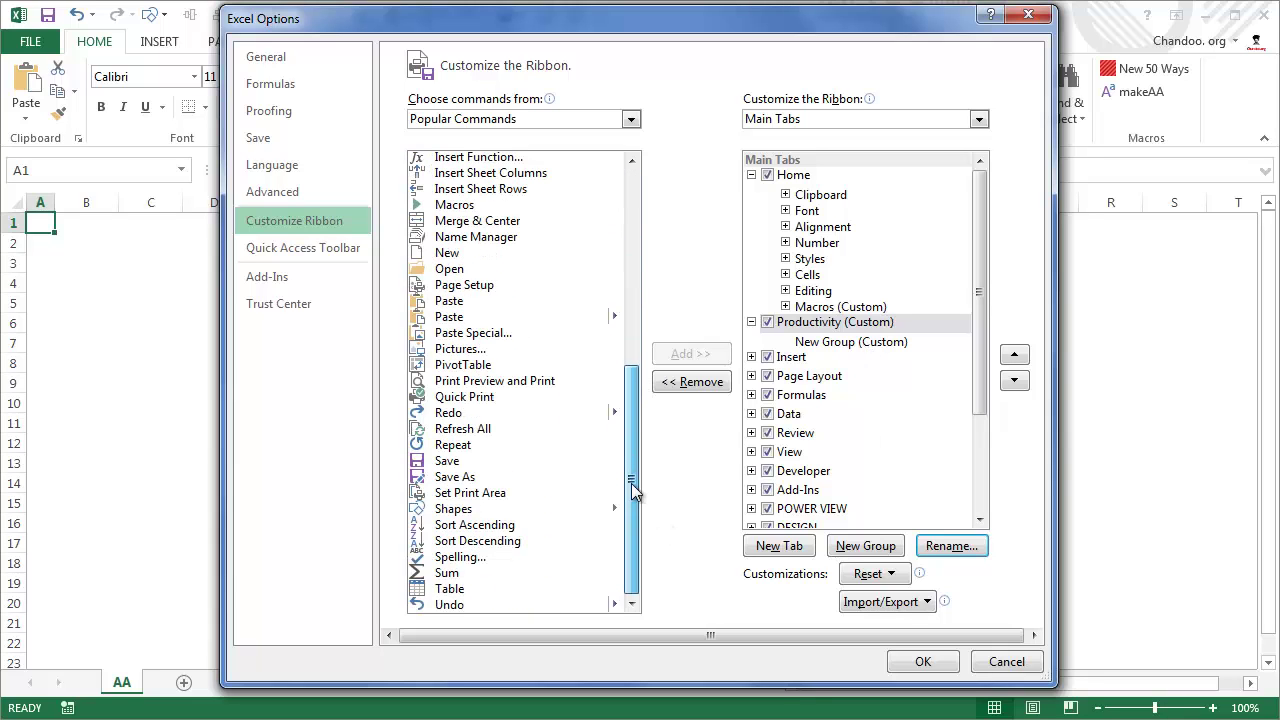
{"action": "left_click", "coordinate": [541, 590]}
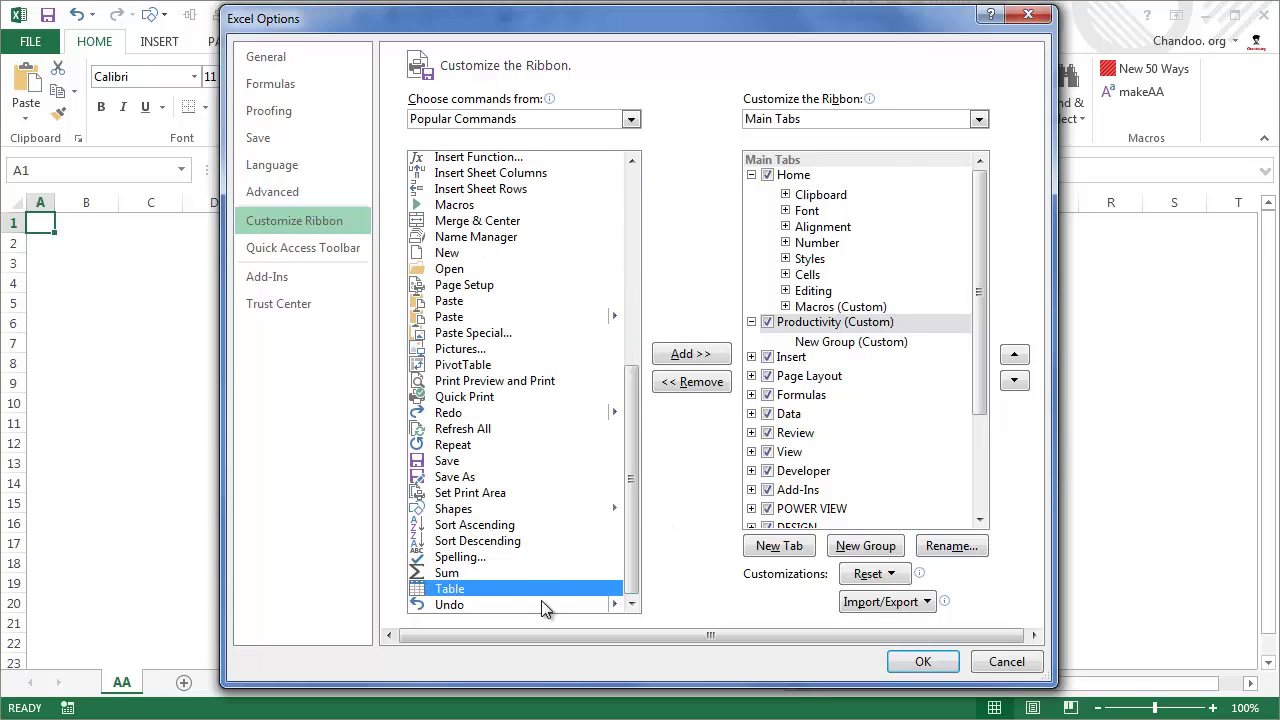
{"action": "left_click", "coordinate": [690, 354]}
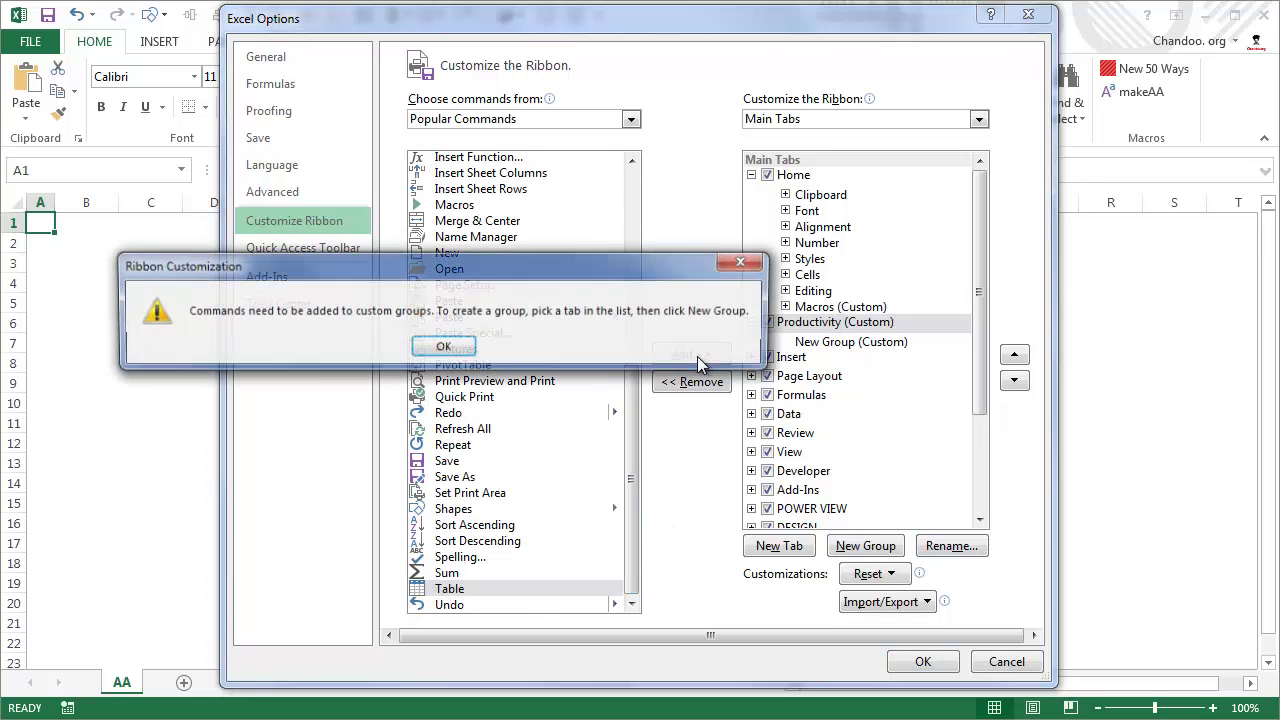
{"action": "left_click", "coordinate": [441, 350]}
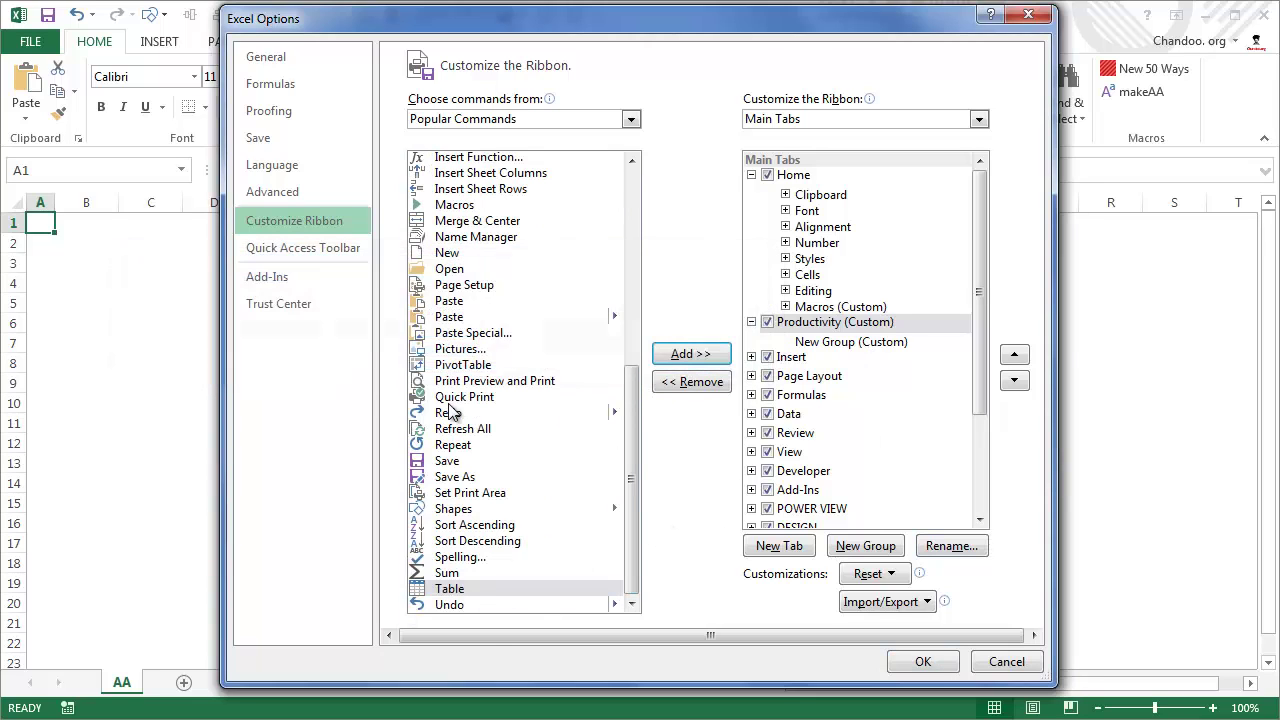
{"action": "left_click", "coordinate": [860, 342]}
{"action": "left_click", "coordinate": [690, 354]}
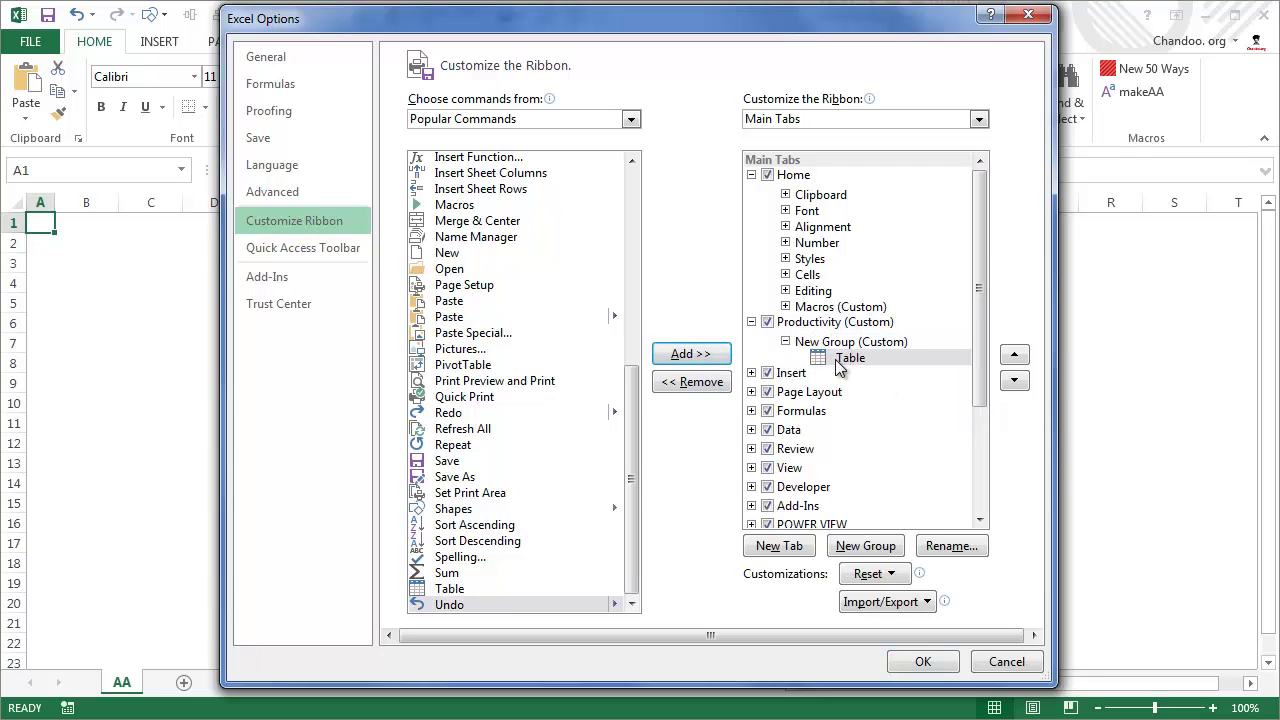
Step: Add the PivotTable command to the Productivity tab's New Group, below Table
{"action": "left_click", "coordinate": [476, 366]}
{"action": "left_click", "coordinate": [706, 355]}
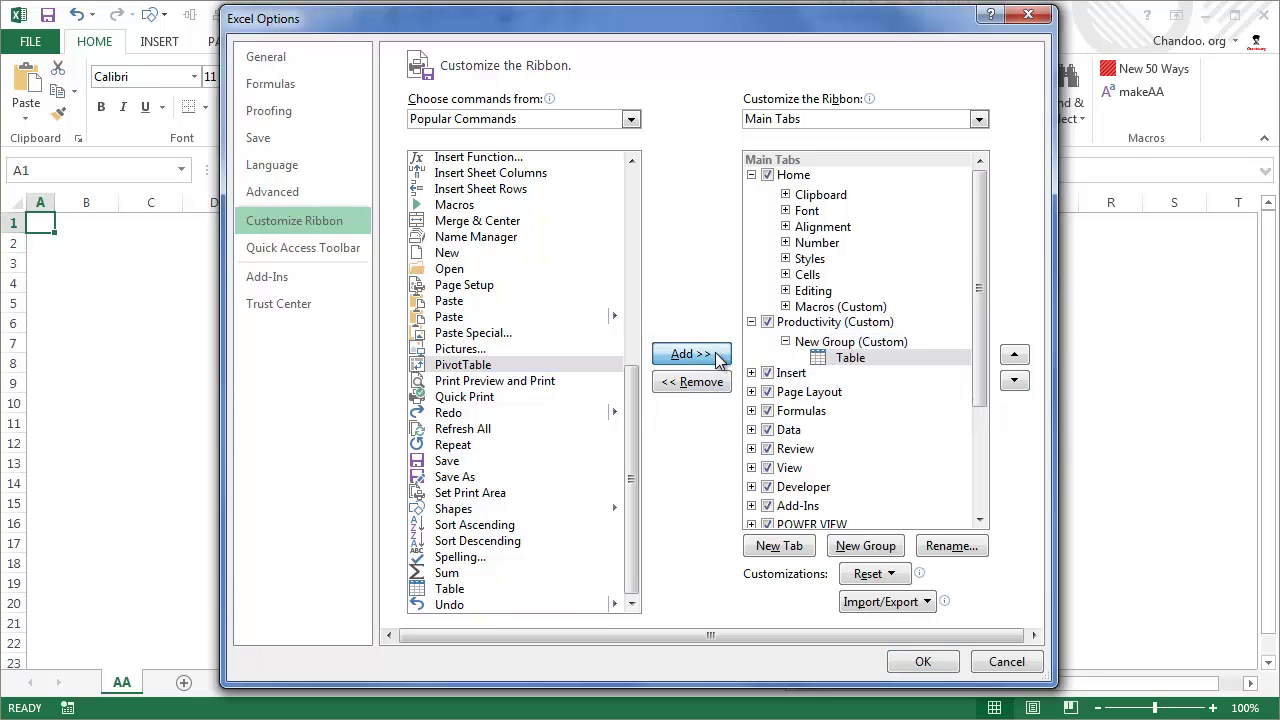
{"action": "left_click", "coordinate": [851, 358]}
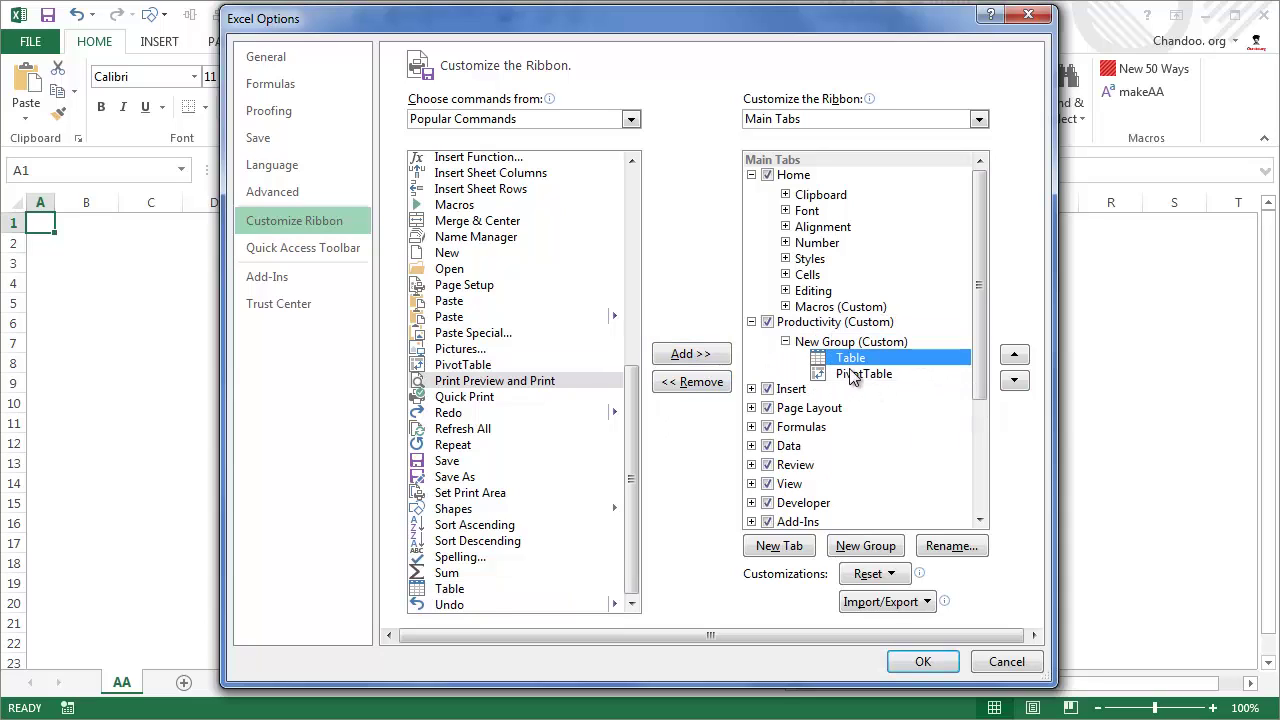
{"action": "left_click", "coordinate": [851, 374]}
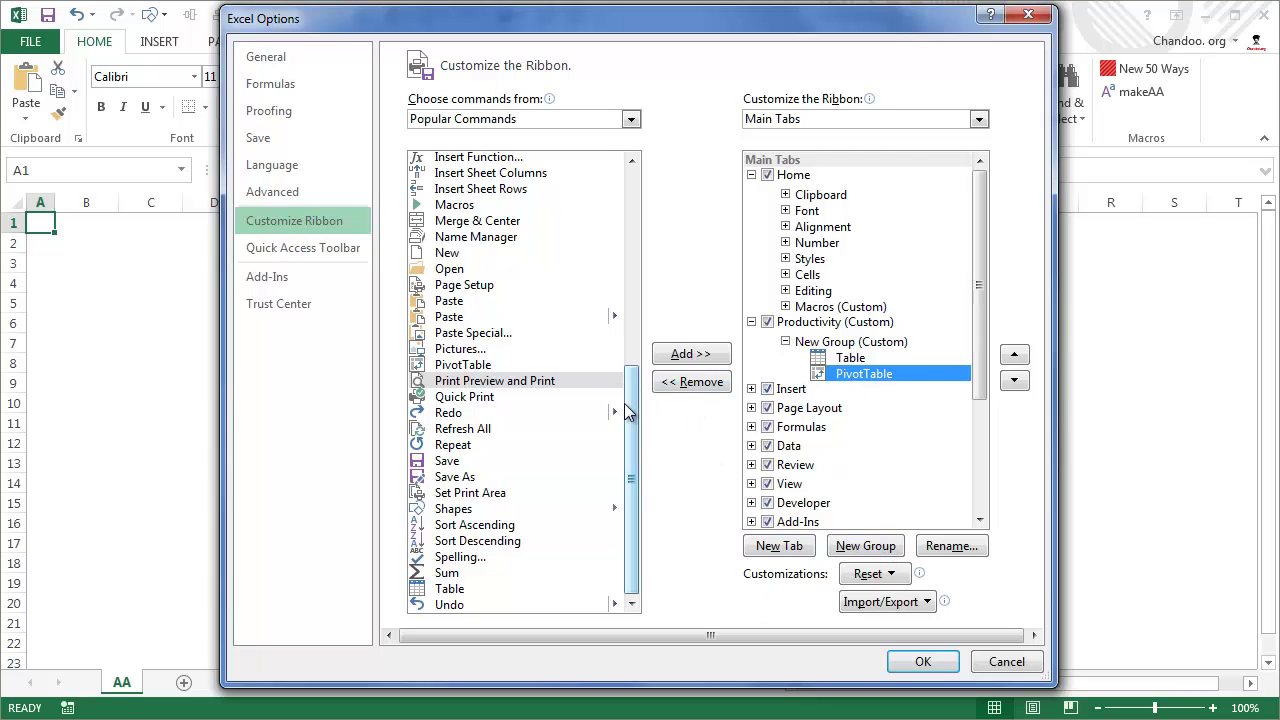
Step: List the commands of All Tabs and add the whole PivotTable group from PivotTable Tools Analyze to the Productivity tab
{"action": "left_click_drag", "start_coordinate": [634, 381], "coordinate": [655, 155]}
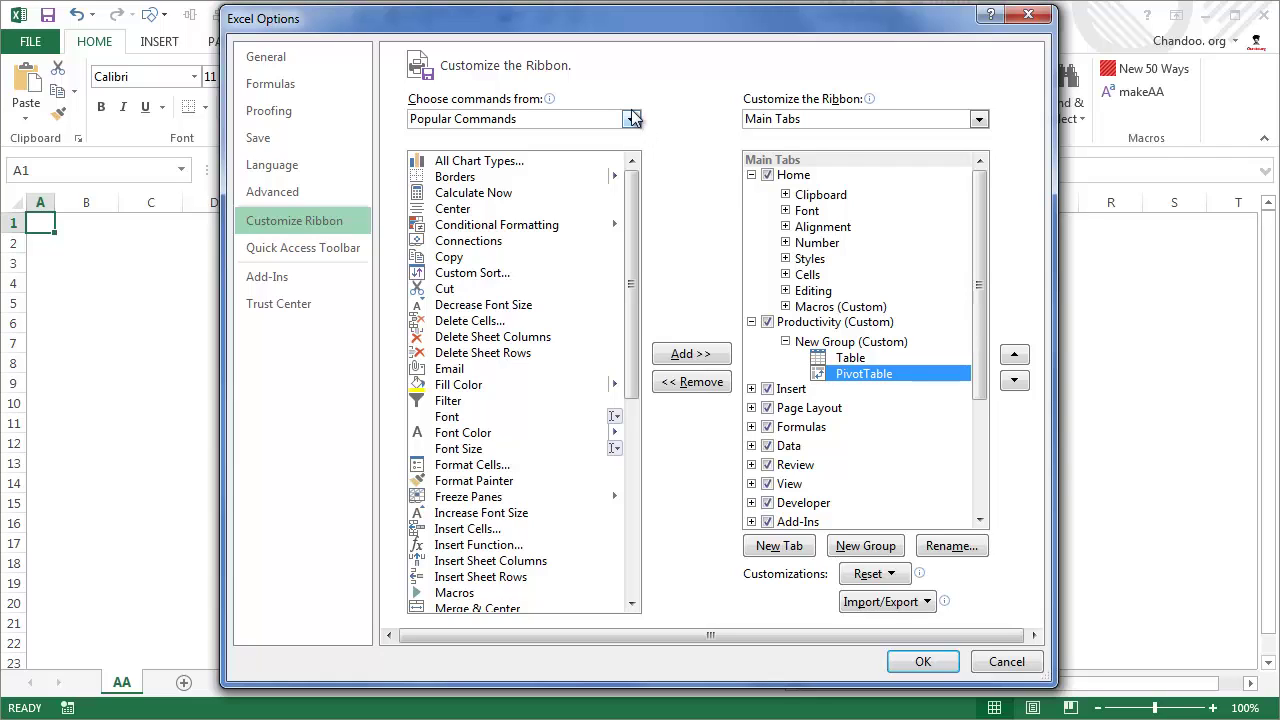
{"action": "left_click", "coordinate": [631, 119]}
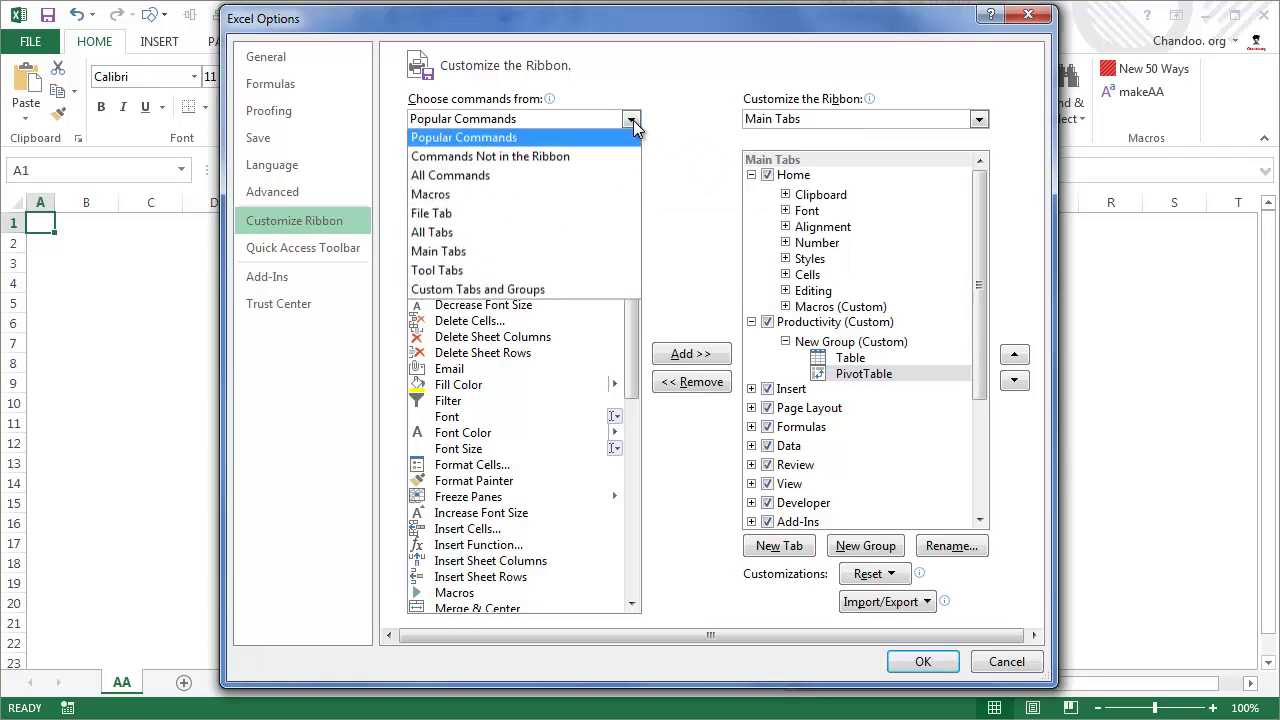
{"action": "left_click", "coordinate": [575, 230]}
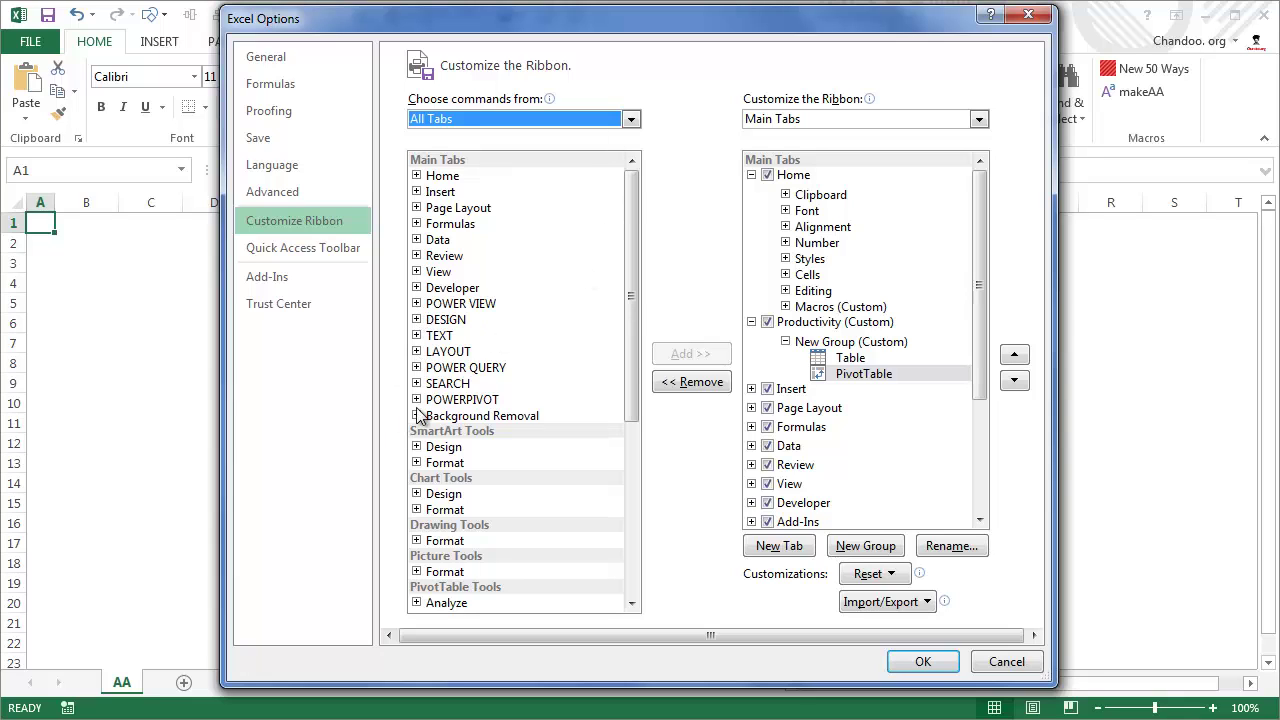
{"action": "left_click_drag", "start_coordinate": [639, 378], "coordinate": [652, 338]}
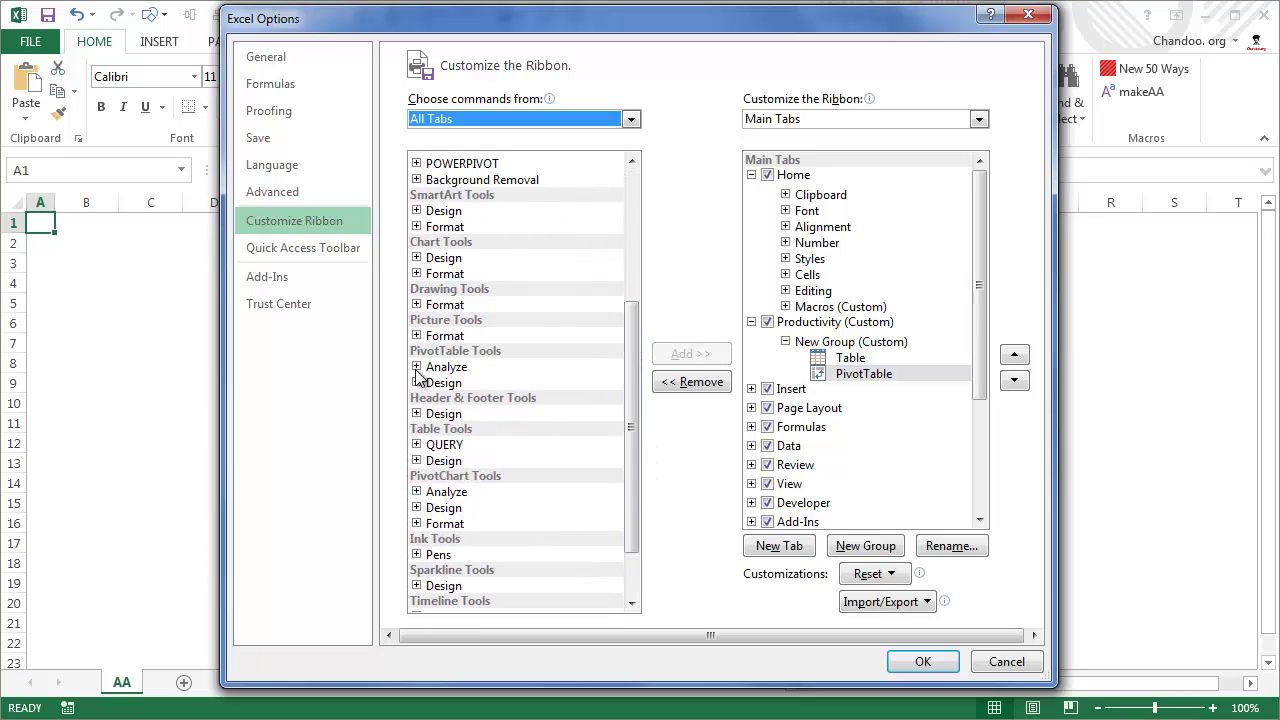
{"action": "left_click", "coordinate": [416, 367]}
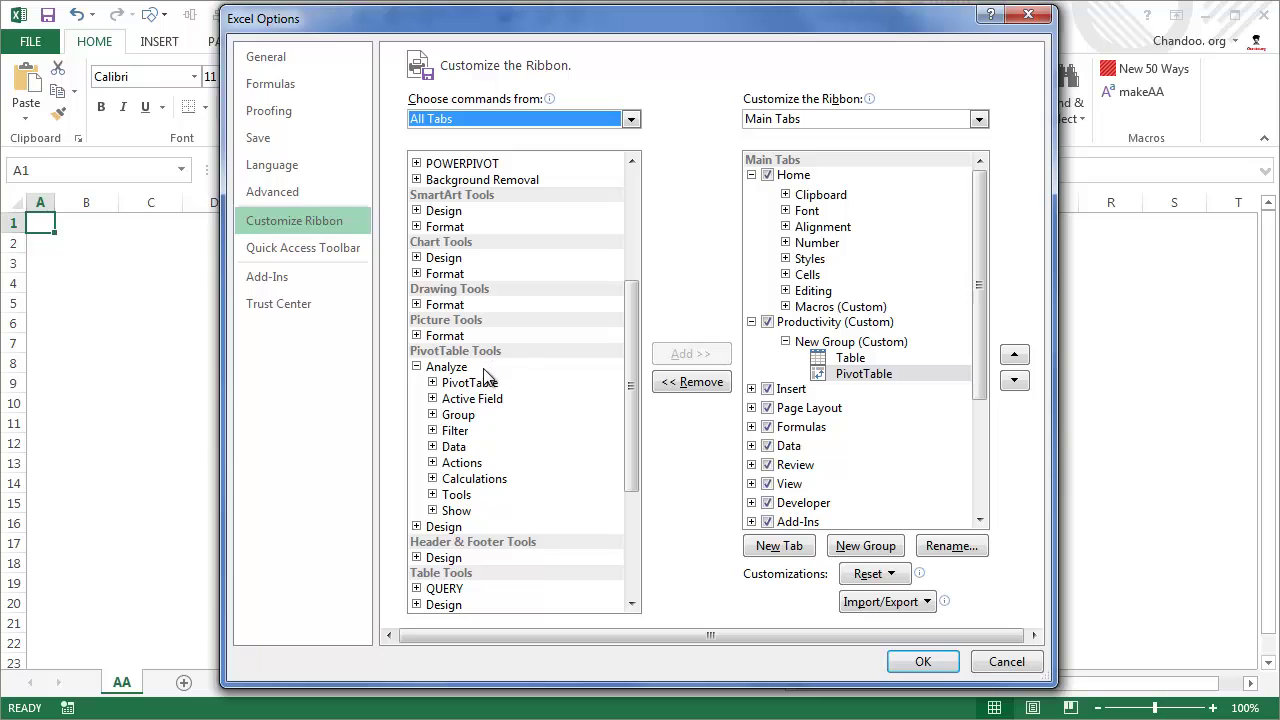
{"action": "left_click", "coordinate": [432, 382]}
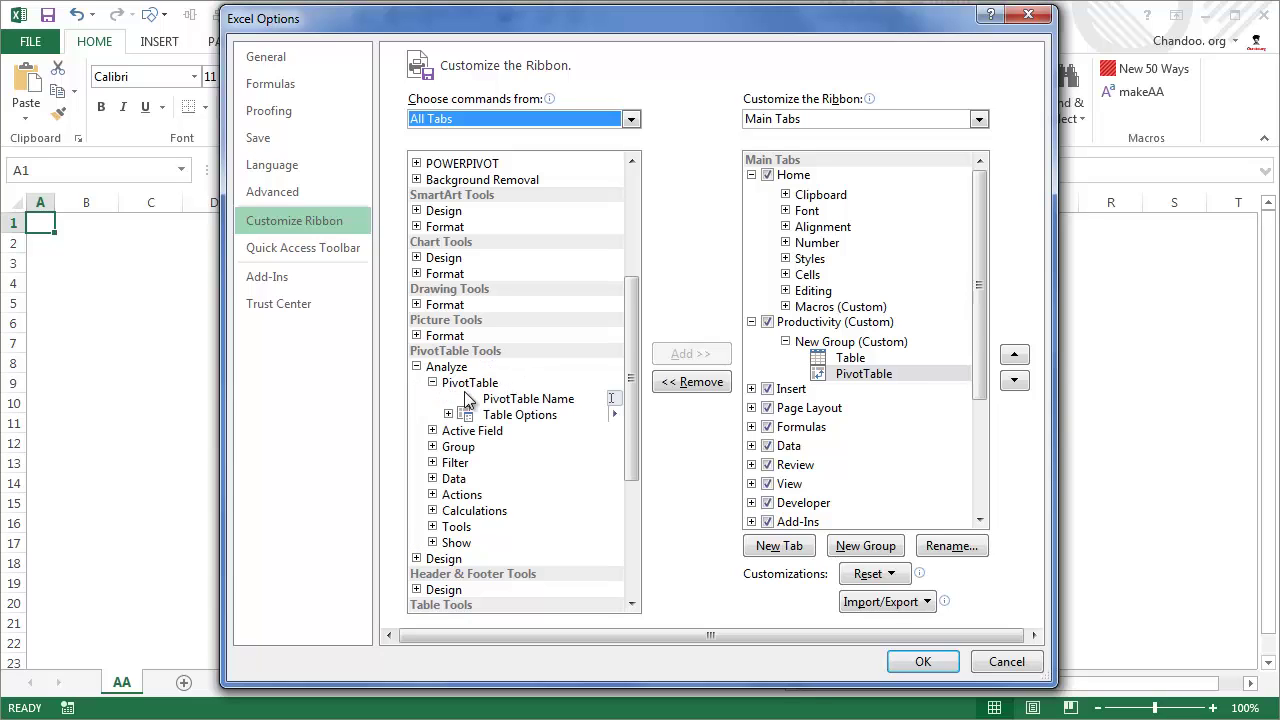
{"action": "left_click", "coordinate": [447, 414]}
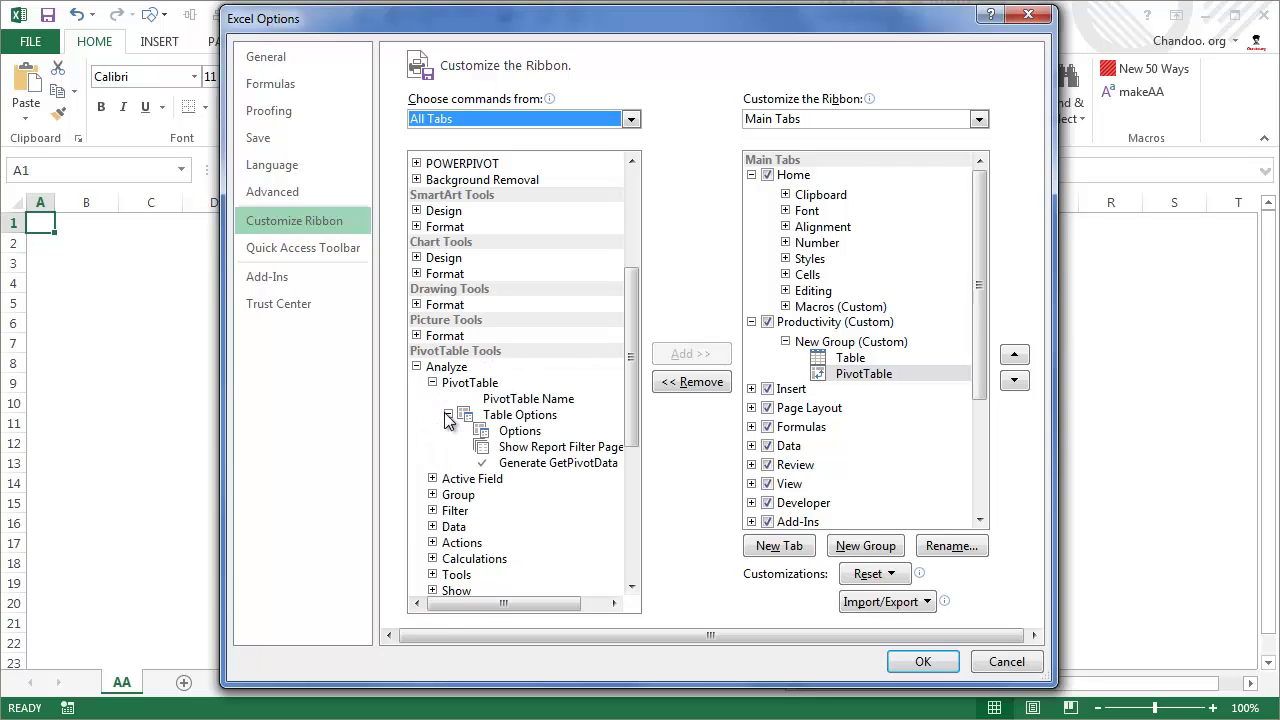
{"action": "left_click", "coordinate": [447, 414]}
{"action": "left_click", "coordinate": [470, 383]}
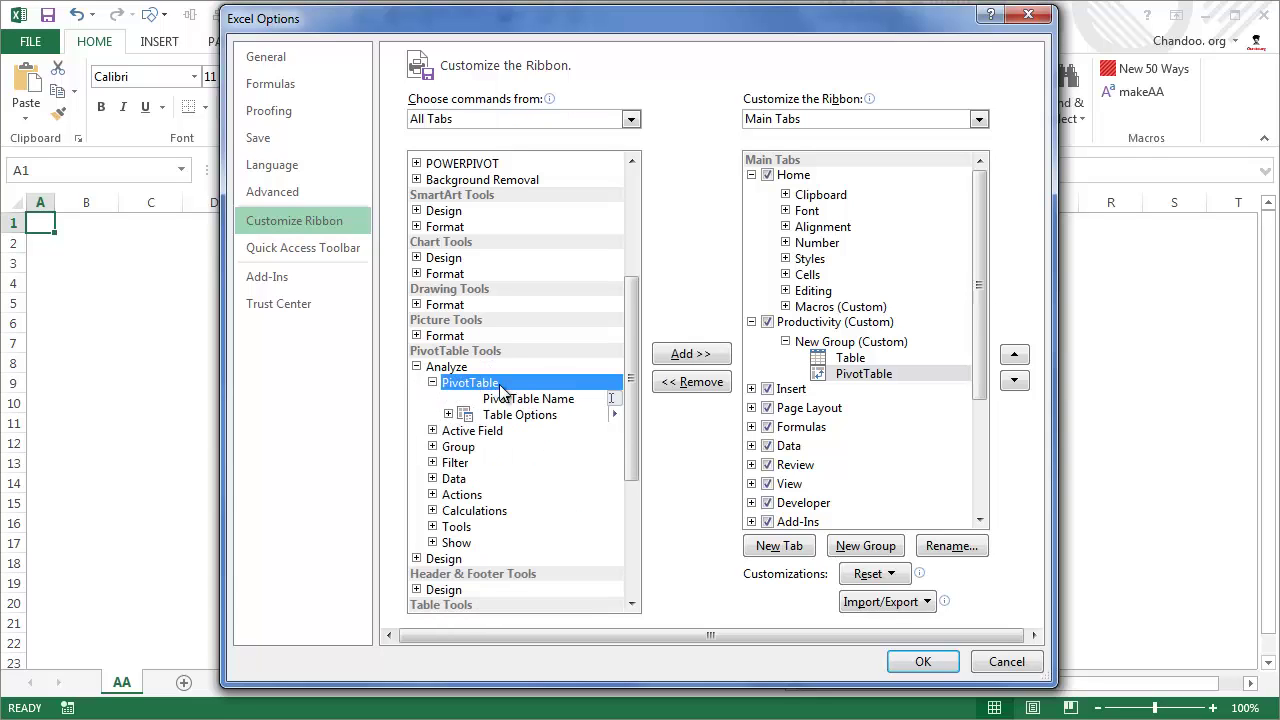
{"action": "left_click", "coordinate": [785, 342]}
{"action": "left_click", "coordinate": [800, 321]}
{"action": "left_click", "coordinate": [714, 356]}
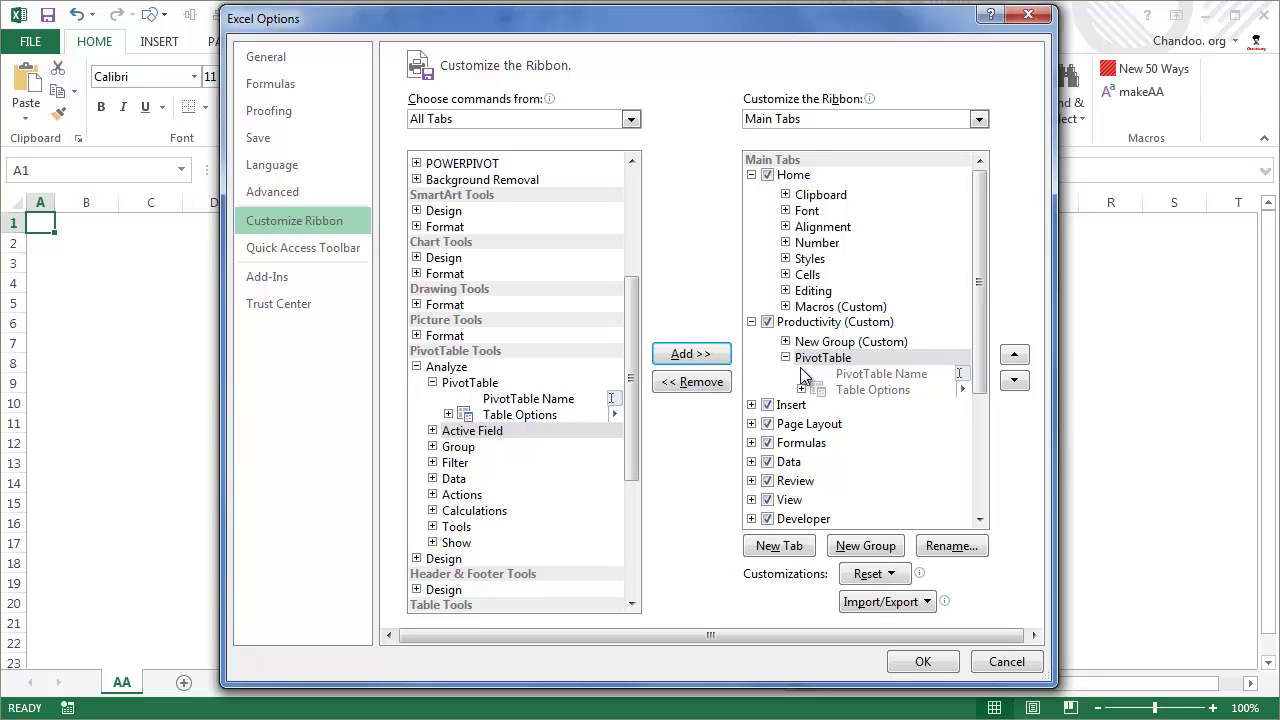
Step: Add the whole Filter group from PivotTable Tools Analyze to the Productivity tab
{"action": "left_click", "coordinate": [433, 447]}
{"action": "left_click", "coordinate": [433, 447]}
{"action": "left_click", "coordinate": [433, 463]}
{"action": "left_click", "coordinate": [457, 464]}
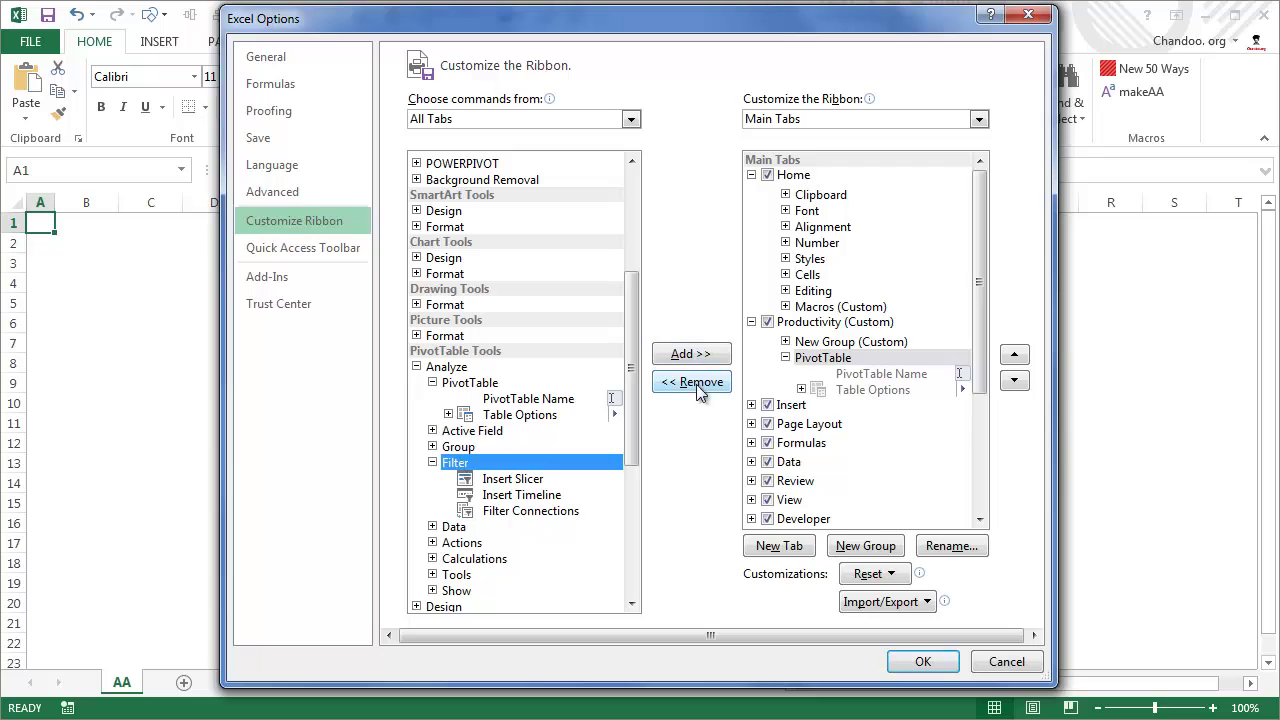
{"action": "left_click", "coordinate": [710, 356]}
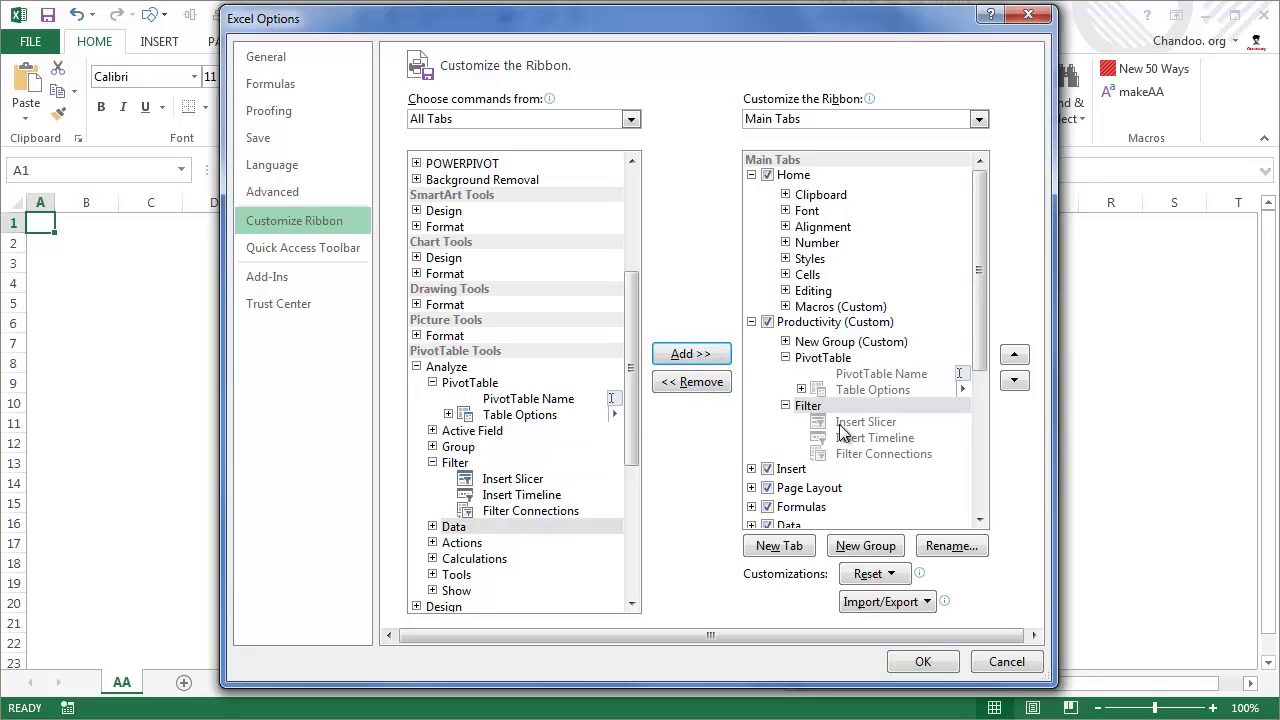
Step: Create a second custom group in the Productivity tab and add the Refresh command from PivotTable Tools Analyze's Data group to it
{"action": "left_click", "coordinate": [432, 527]}
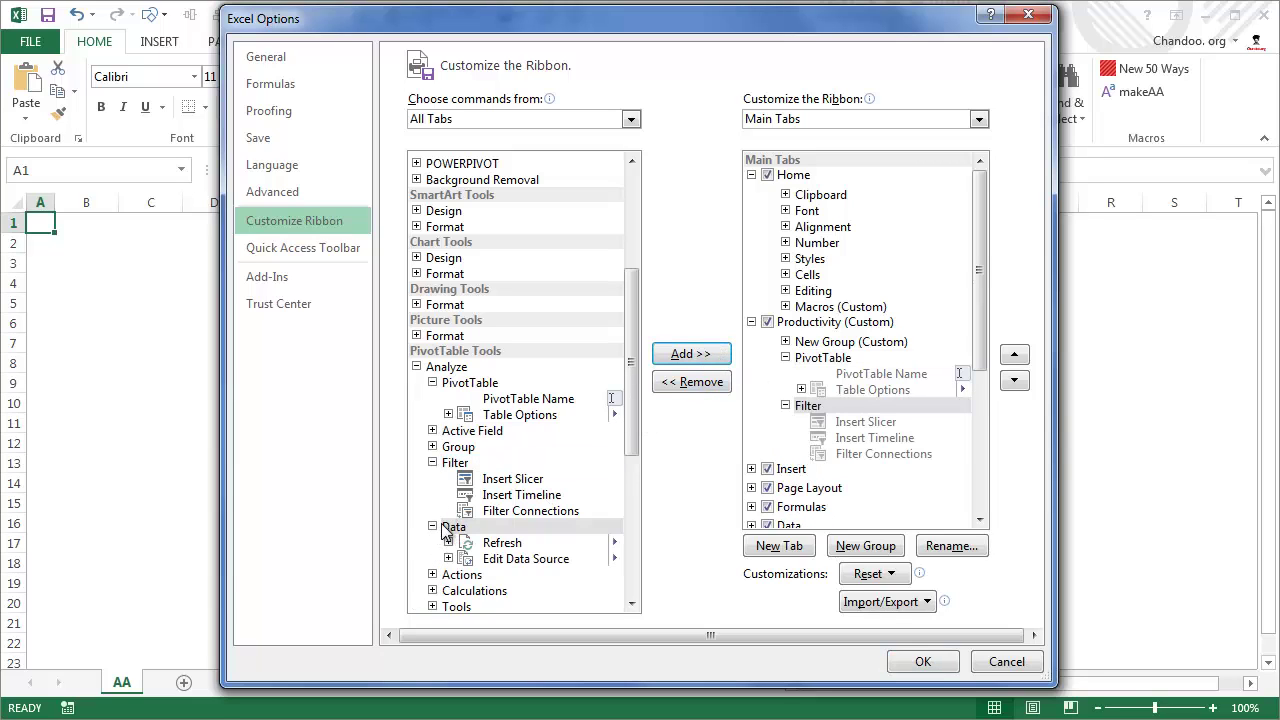
{"action": "left_click", "coordinate": [490, 543]}
{"action": "left_click", "coordinate": [703, 356]}
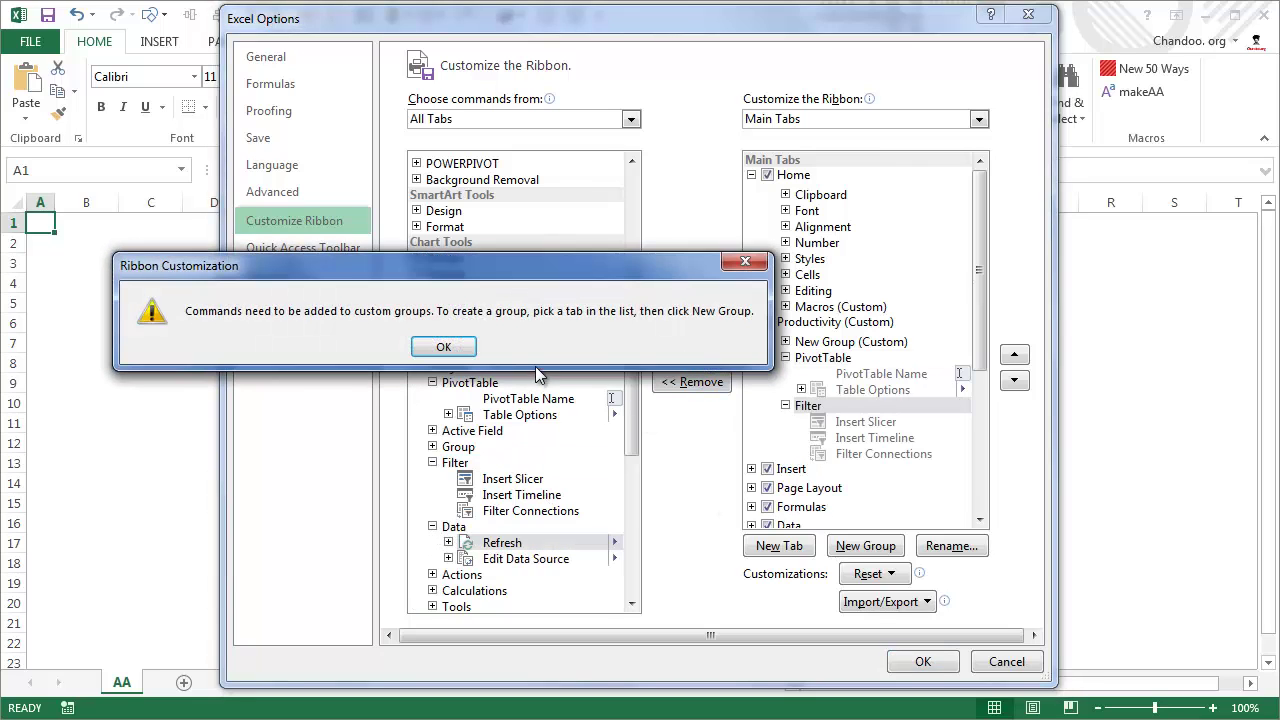
{"action": "left_click", "coordinate": [445, 347]}
{"action": "left_click", "coordinate": [835, 345]}
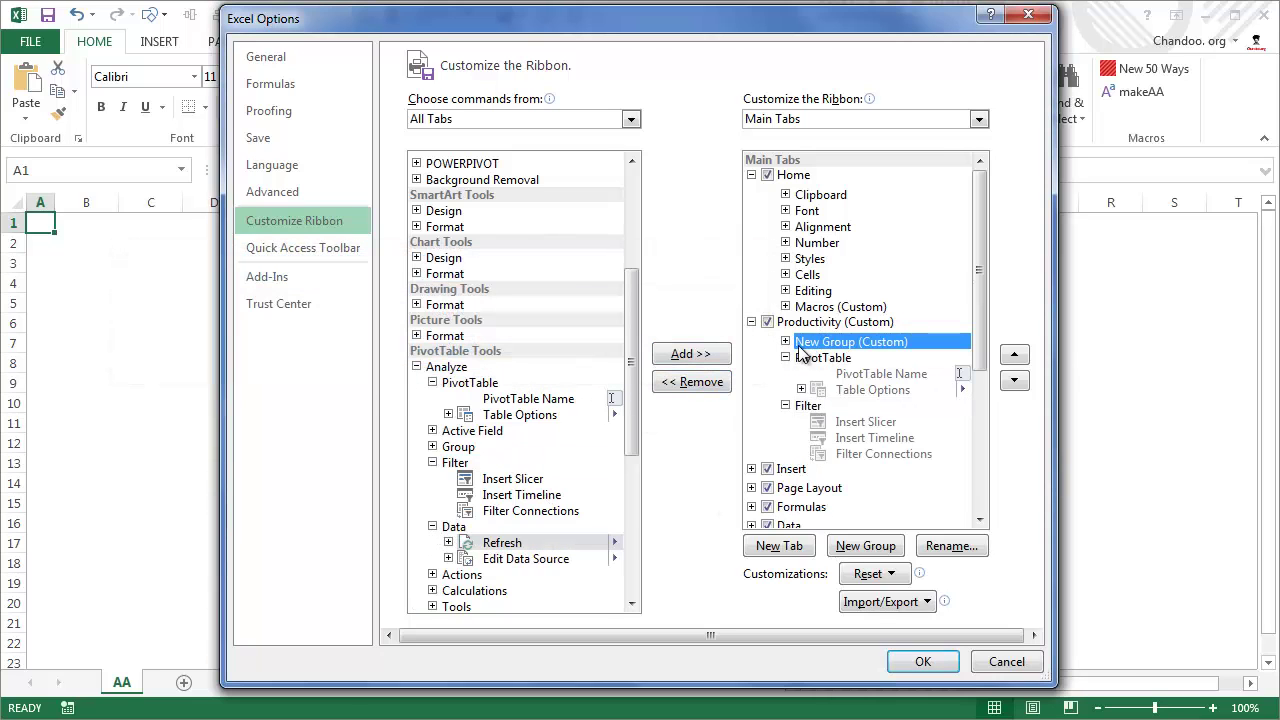
{"action": "left_click", "coordinate": [786, 405]}
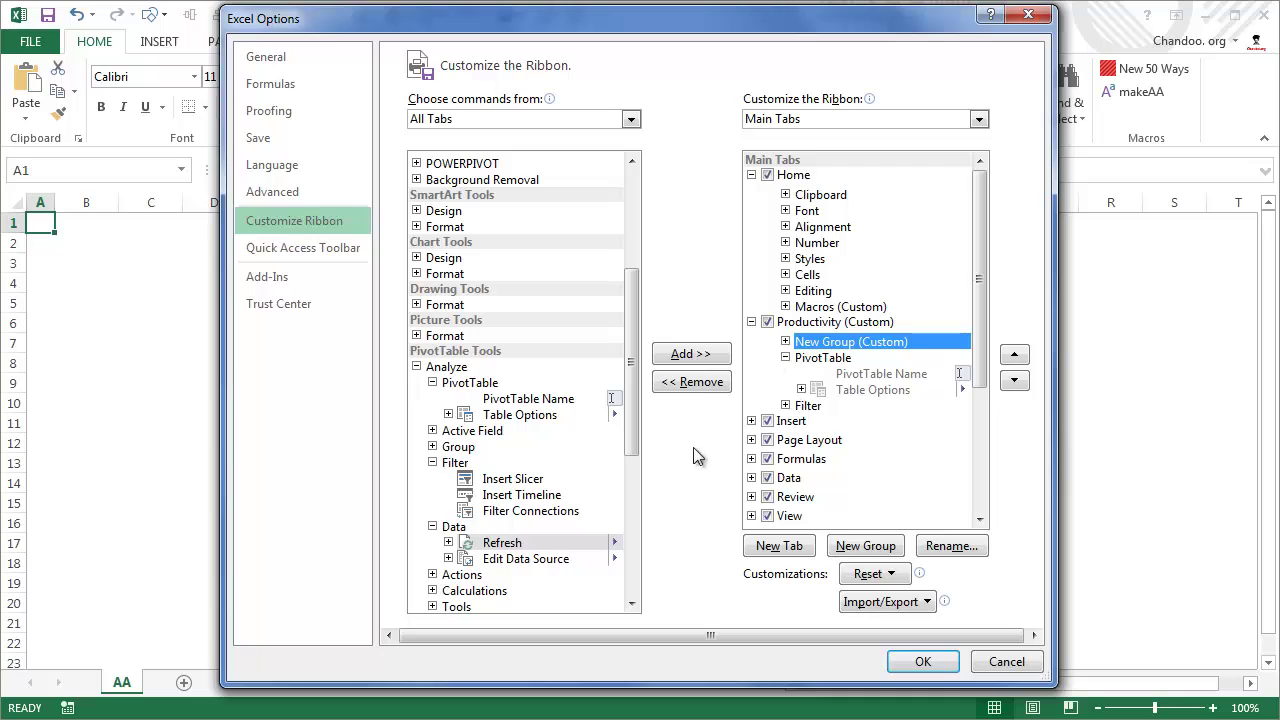
{"action": "left_click", "coordinate": [860, 545]}
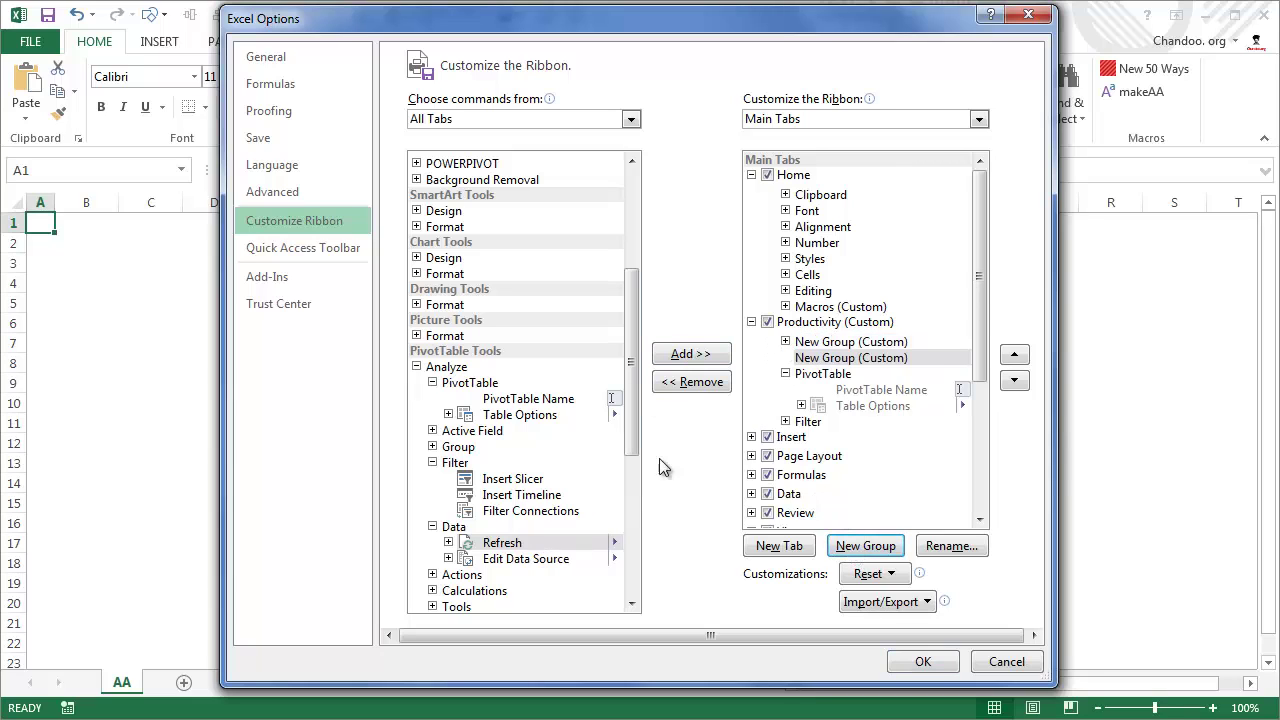
{"action": "left_click", "coordinate": [686, 357]}
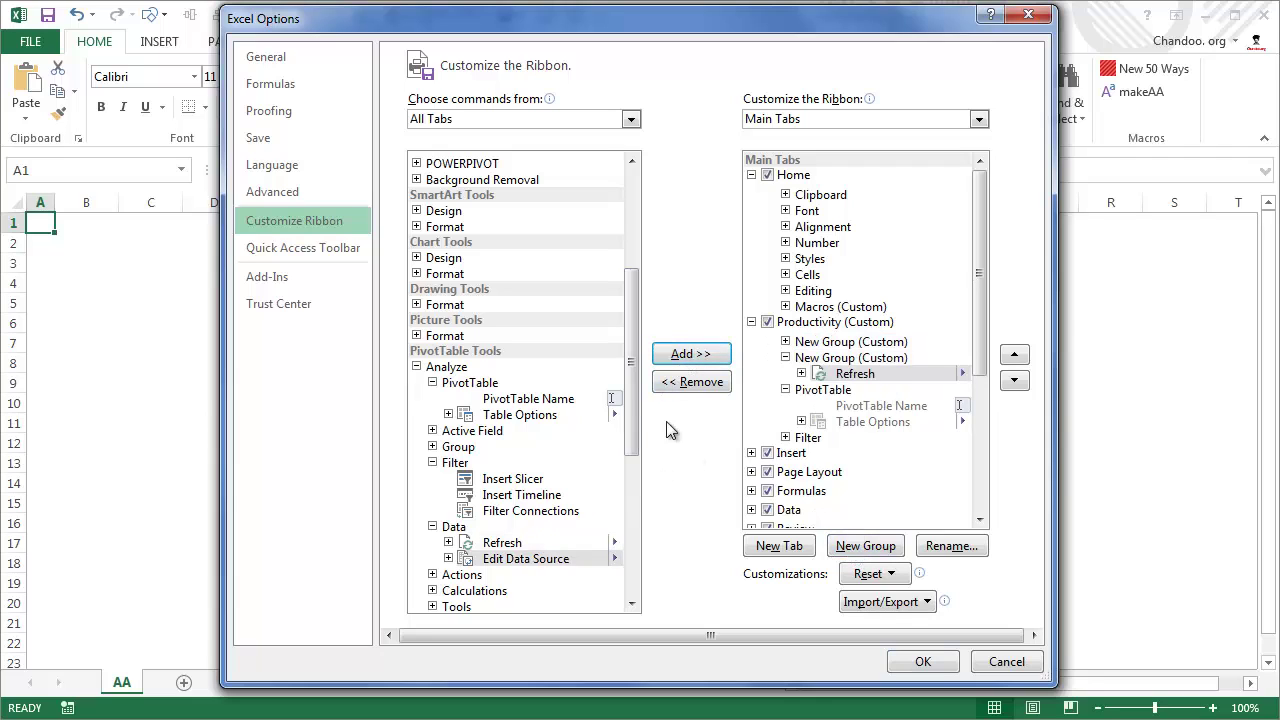
Step: Add the PivotChart command from the Analyze tab's Tools group below Refresh in the second New Group
{"action": "left_click", "coordinate": [470, 382]}
{"action": "left_click_drag", "start_coordinate": [634, 400], "coordinate": [634, 452]}
{"action": "left_click", "coordinate": [432, 428]}
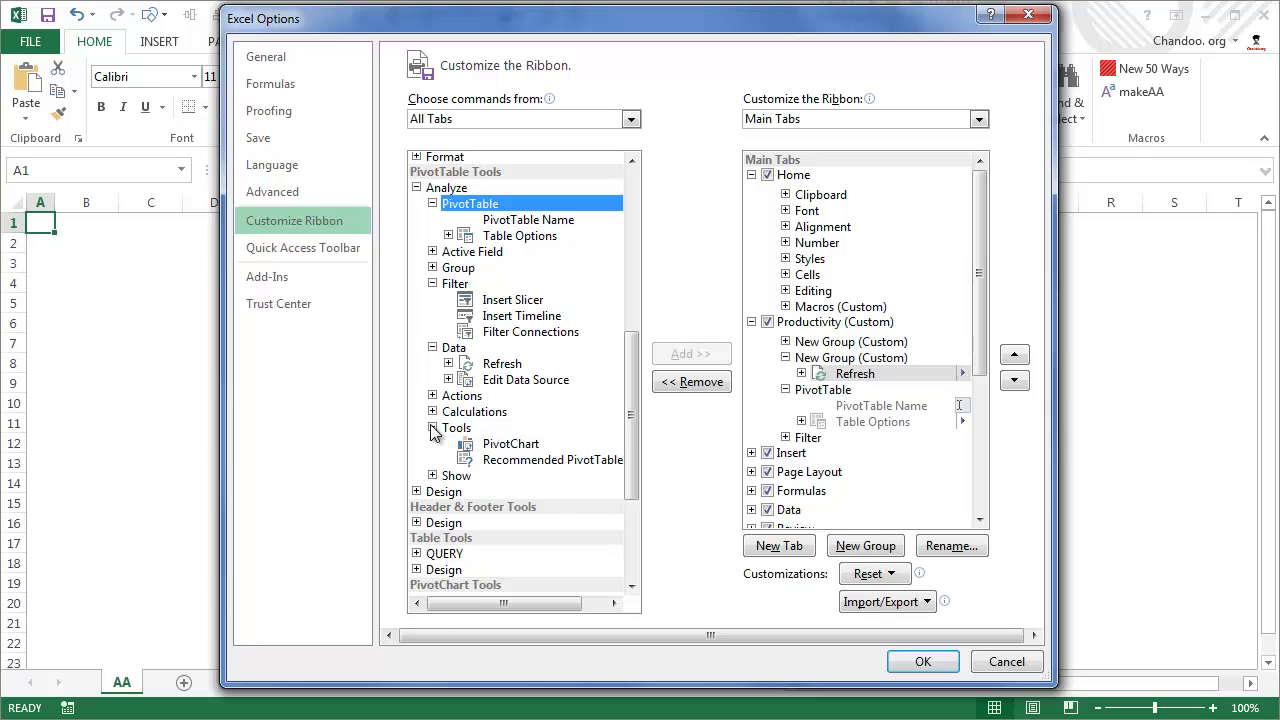
{"action": "left_click", "coordinate": [511, 444]}
{"action": "left_click", "coordinate": [716, 356]}
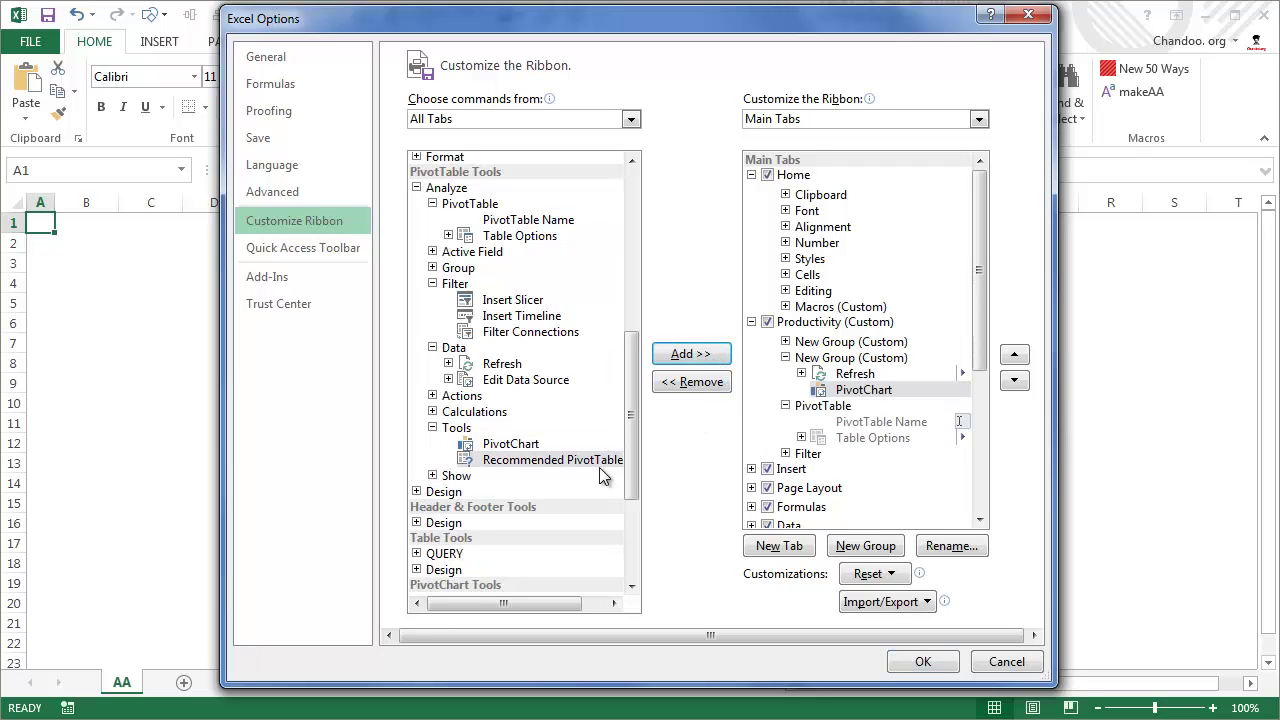
Step: Add Field List, +/- Buttons and Field Headers from the Analyze tab's Show group to the second New Group
{"action": "left_click", "coordinate": [436, 476]}
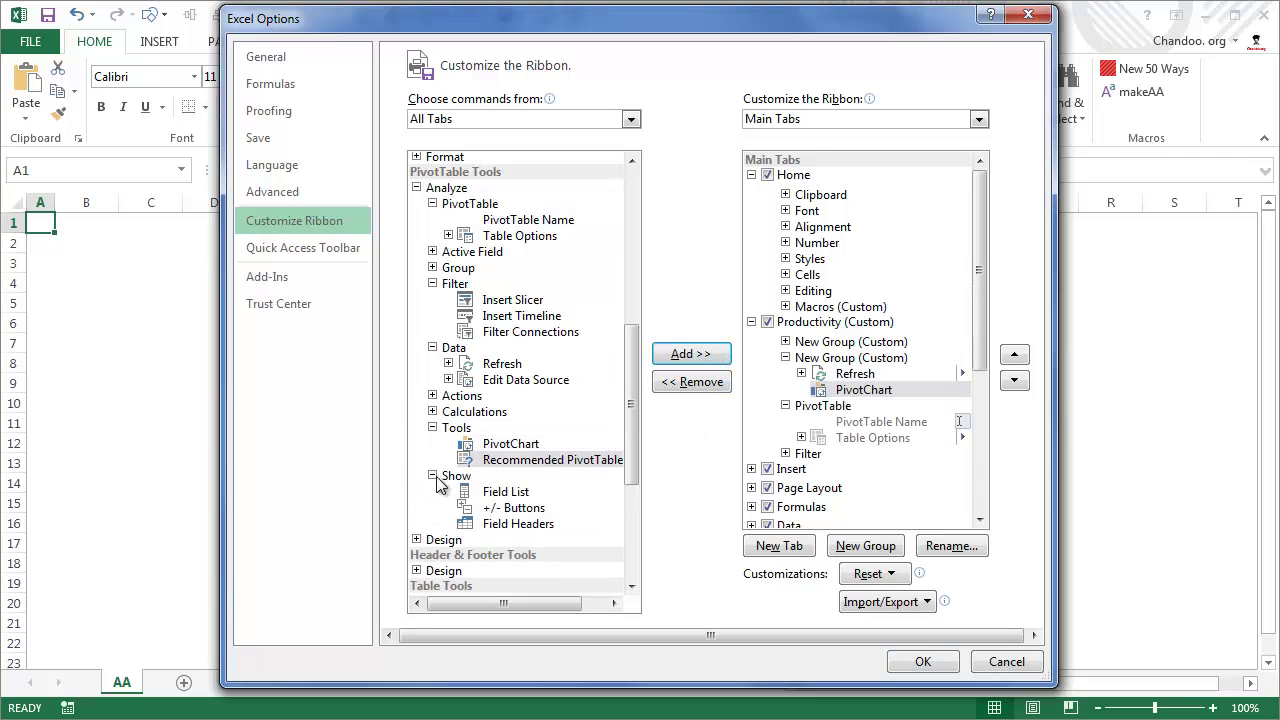
{"action": "left_click", "coordinate": [515, 492]}
{"action": "left_click", "coordinate": [690, 354]}
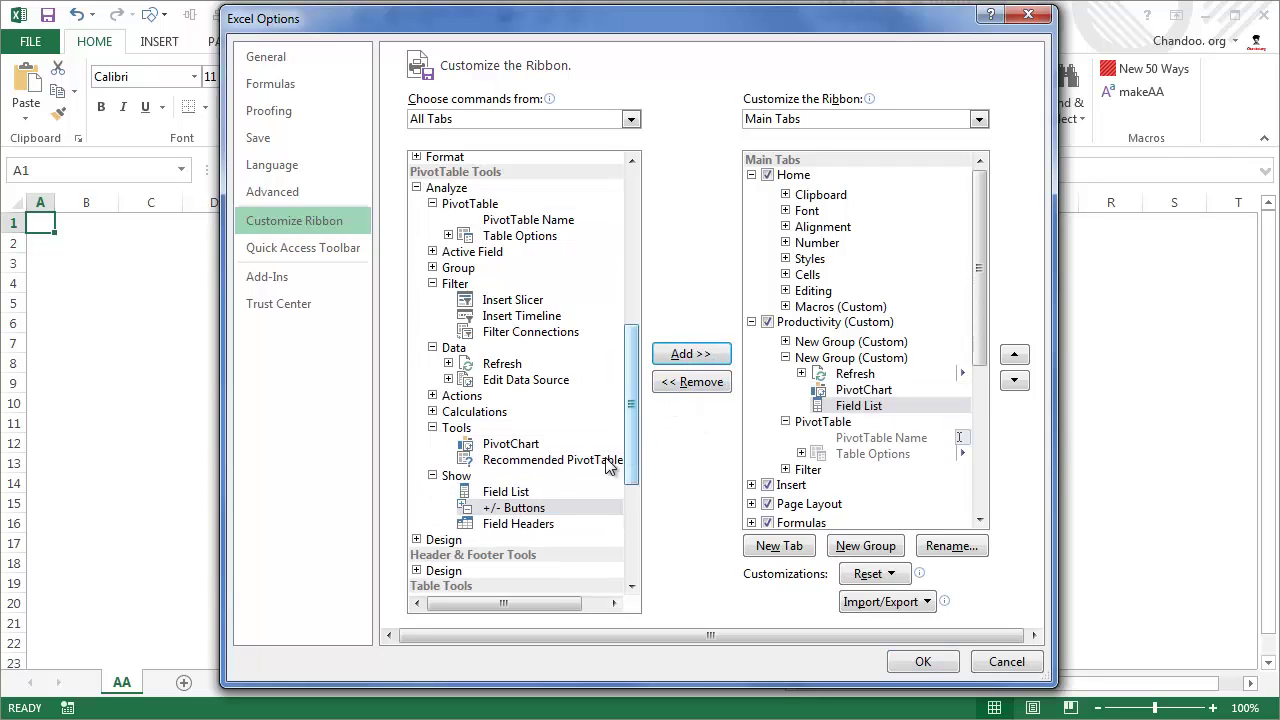
{"action": "left_click", "coordinate": [674, 355]}
{"action": "left_click", "coordinate": [670, 355]}
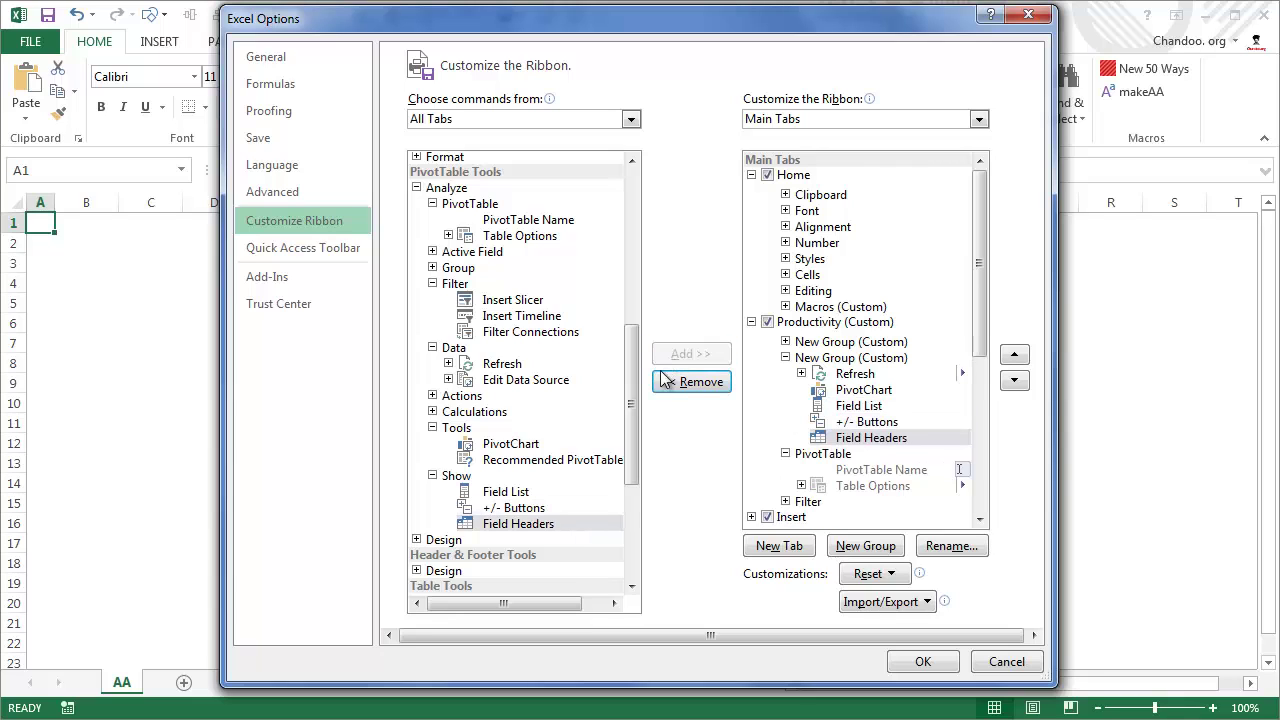
{"action": "left_click", "coordinate": [432, 475]}
Step: Add the whole Layout group from PivotTable Tools Design to the Productivity tab
{"action": "left_click", "coordinate": [416, 603]}
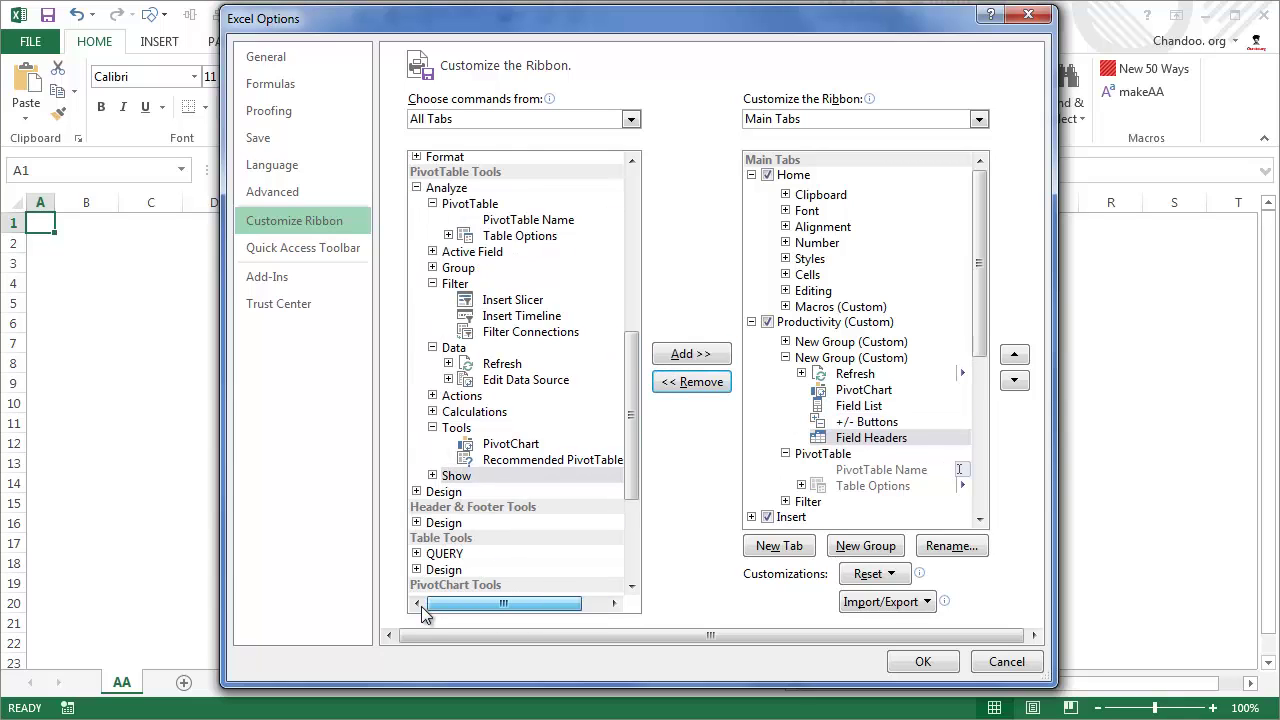
{"action": "left_click", "coordinate": [416, 491]}
{"action": "scroll", "coordinate": [435, 420], "scroll_direction": "down", "scroll_amount": 3}
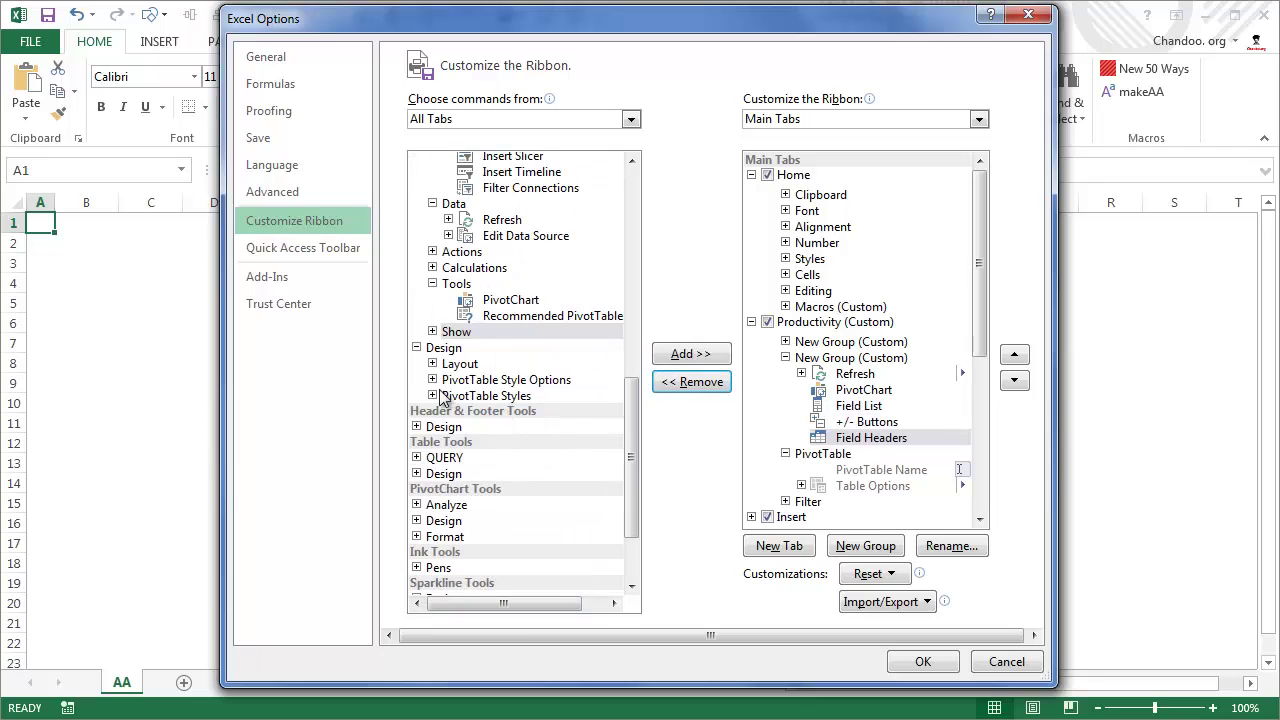
{"action": "left_click", "coordinate": [432, 364]}
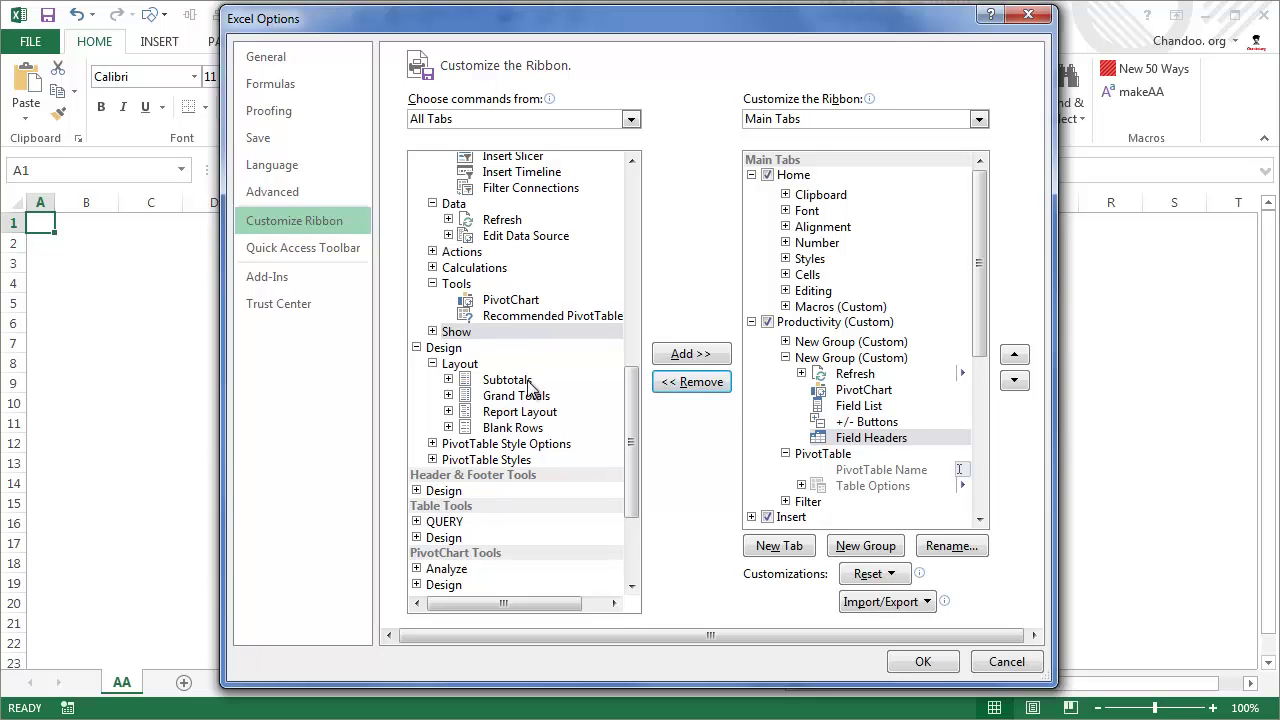
{"action": "left_click", "coordinate": [460, 368]}
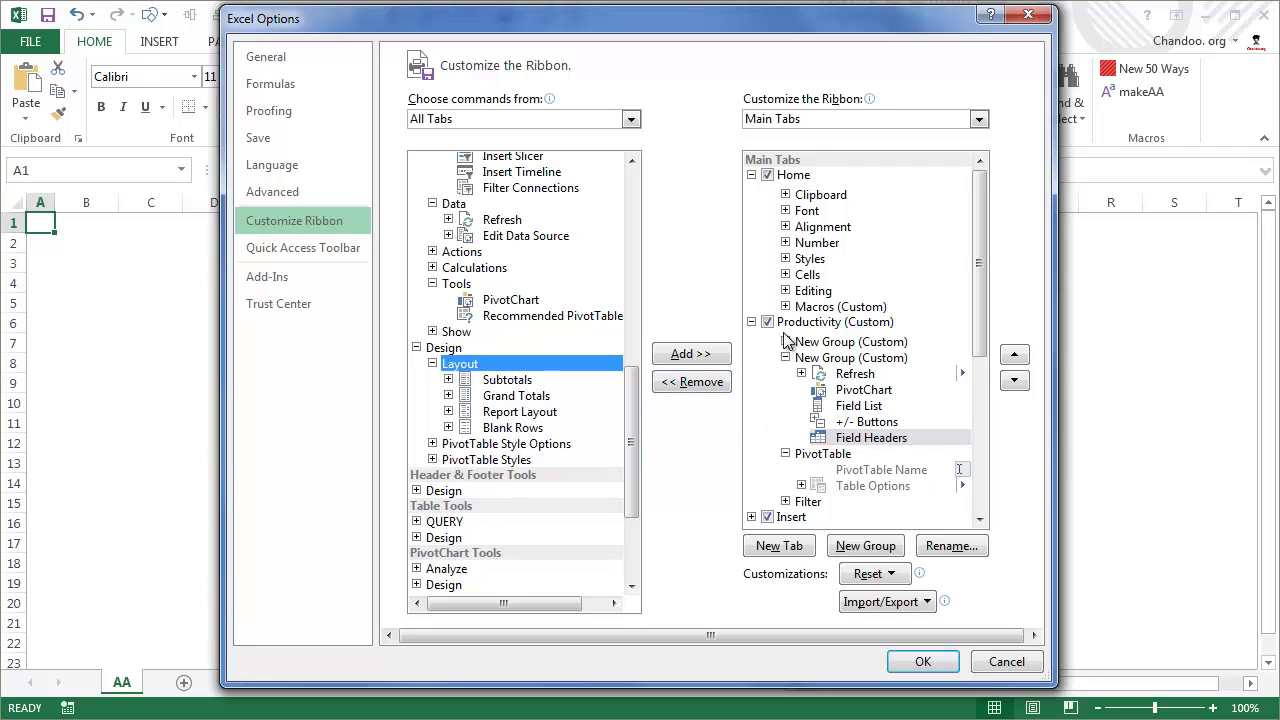
{"action": "left_click", "coordinate": [818, 323]}
{"action": "left_click", "coordinate": [698, 356]}
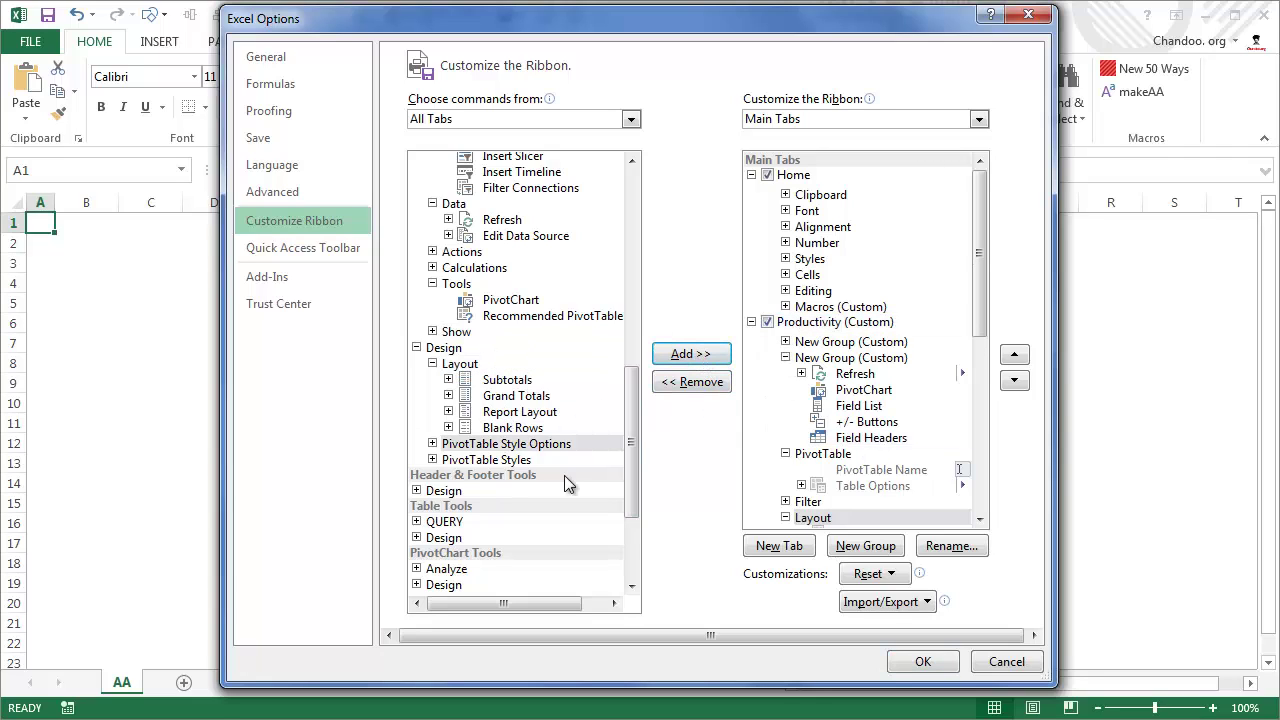
Step: Rename the first New Group in the Productivity tab as Insert
{"action": "left_click", "coordinate": [845, 359]}
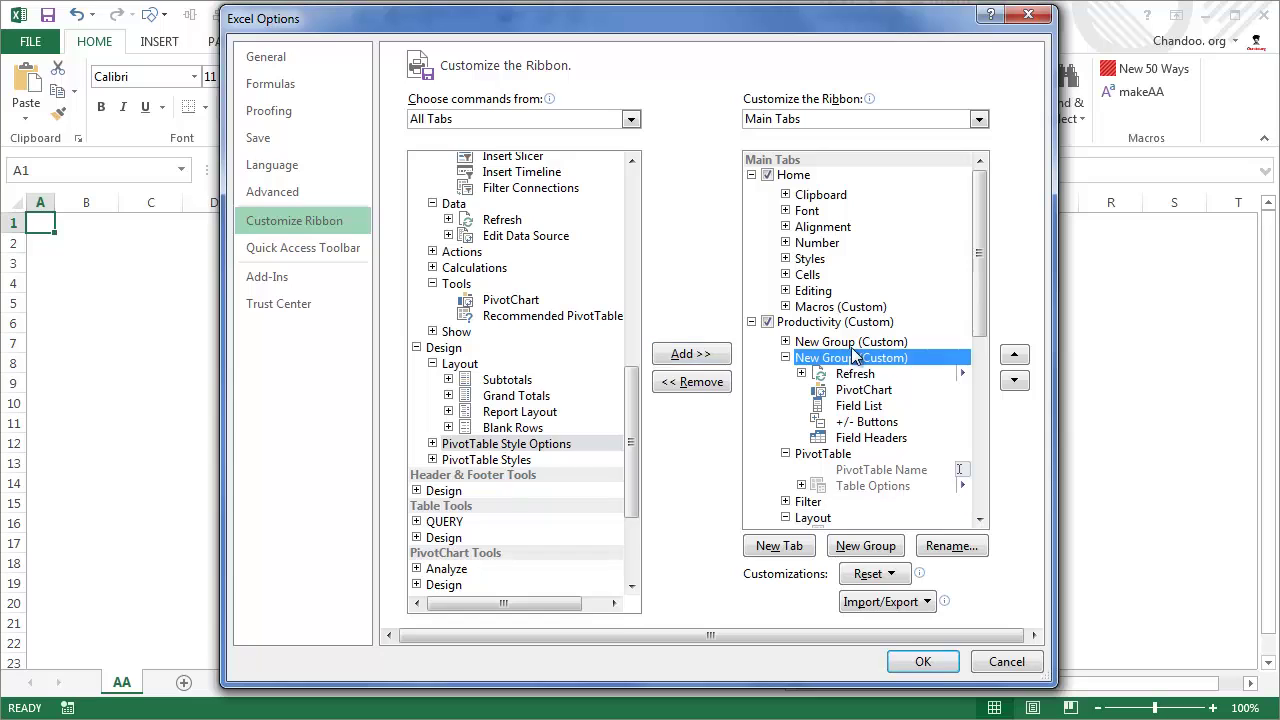
{"action": "left_click", "coordinate": [853, 343]}
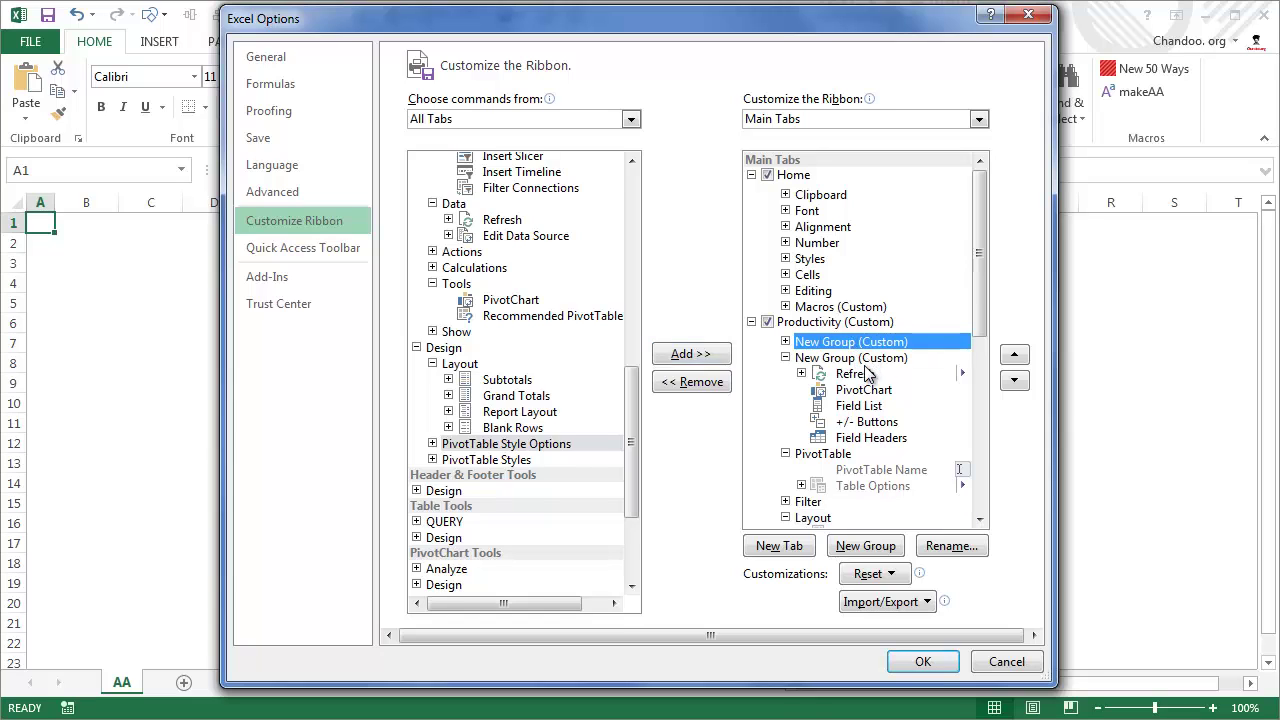
{"action": "left_click", "coordinate": [785, 341]}
{"action": "left_click", "coordinate": [785, 341]}
{"action": "left_click", "coordinate": [952, 550]}
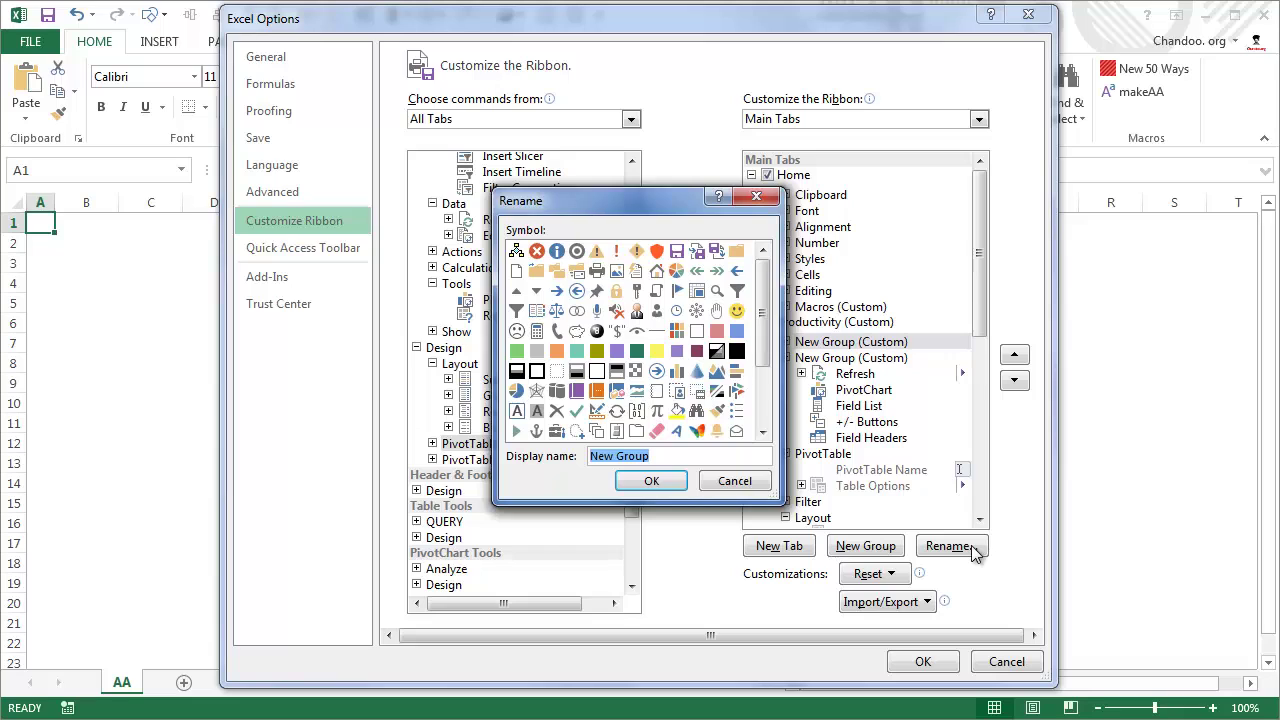
{"action": "type", "text": "Insert"}
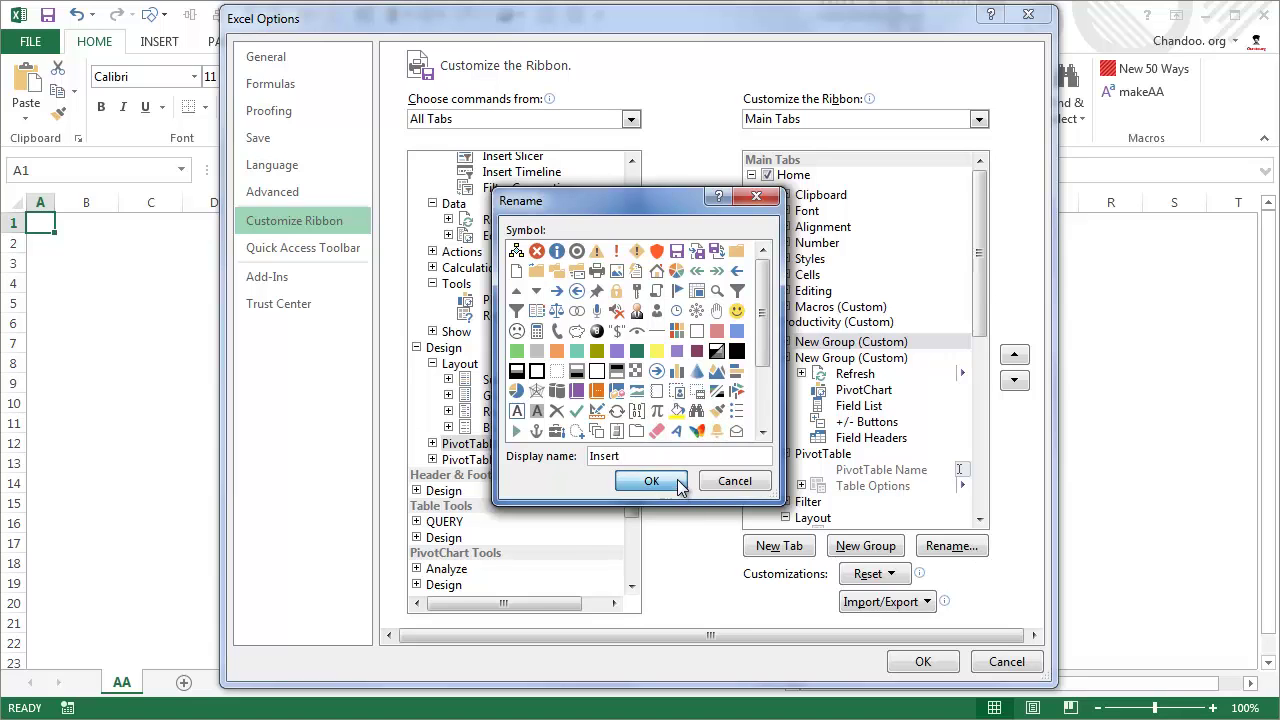
{"action": "left_click", "coordinate": [679, 485]}
Step: Rename the custom group containing Refresh and PivotChart as Pivot Options
{"action": "left_click", "coordinate": [845, 358]}
{"action": "left_click", "coordinate": [940, 545]}
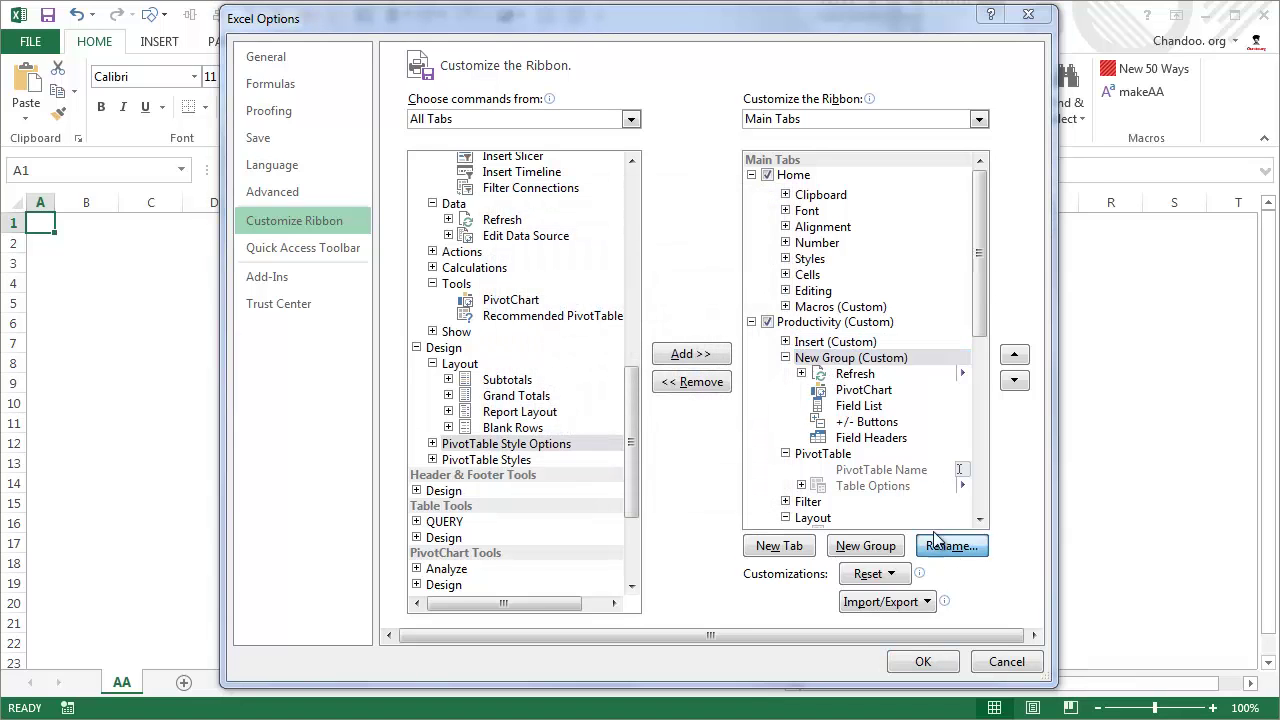
{"action": "left_click_drag", "start_coordinate": [645, 196], "coordinate": [405, 149]}
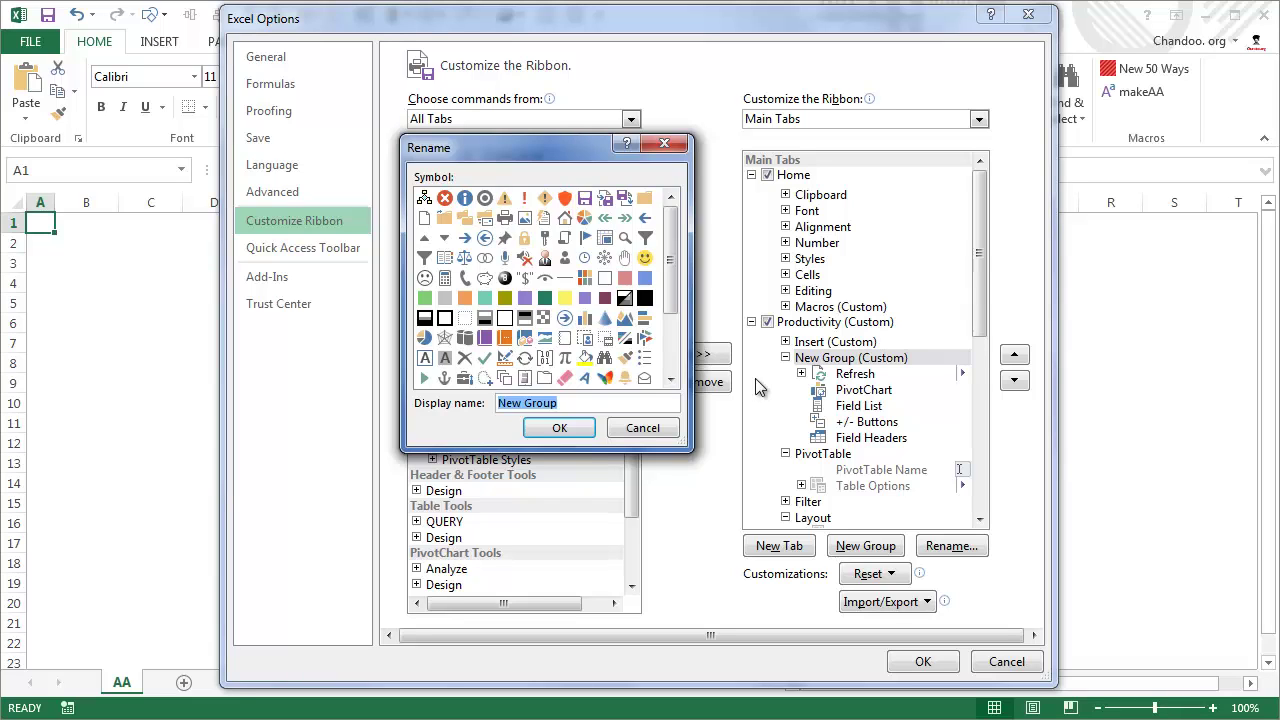
{"action": "type", "text": "P"}
{"action": "type", "text": "ivot Opyop"}
{"action": "left_click", "coordinate": [577, 426]}
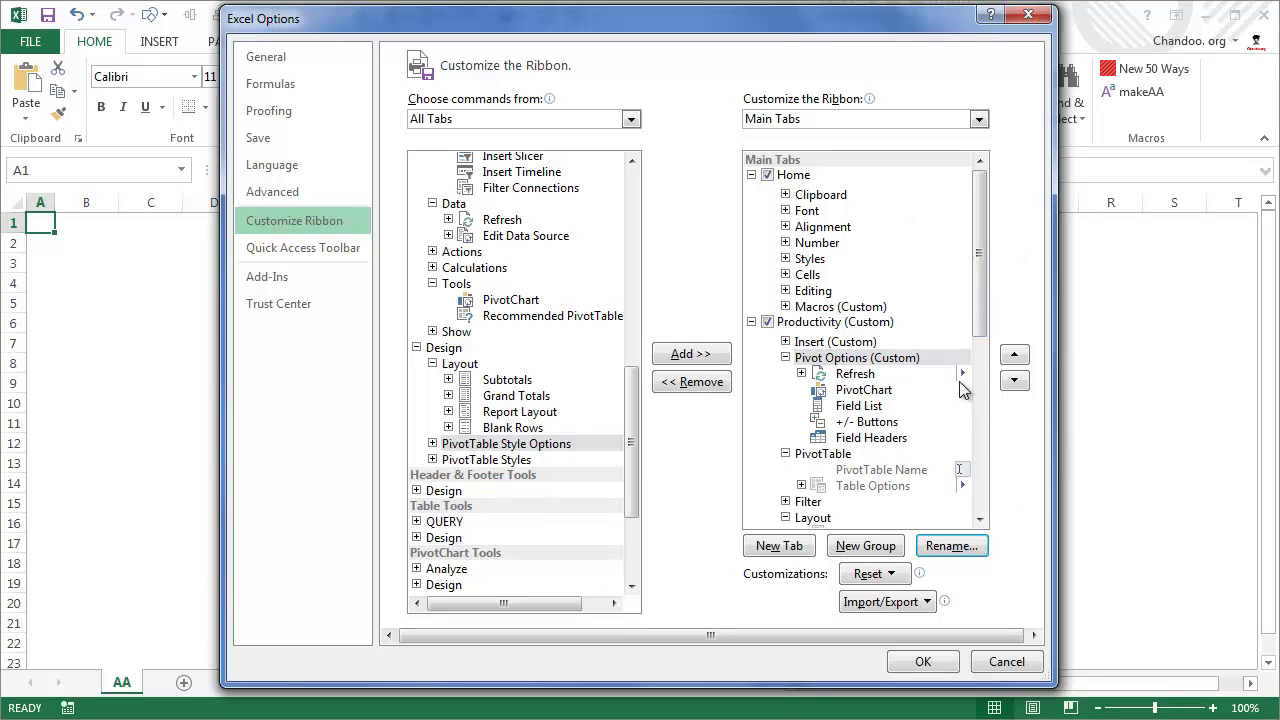
Step: Collapse the Pivot Options, PivotTable and Layout groups under the Productivity tab
{"action": "left_click", "coordinate": [785, 358]}
{"action": "left_click", "coordinate": [785, 374]}
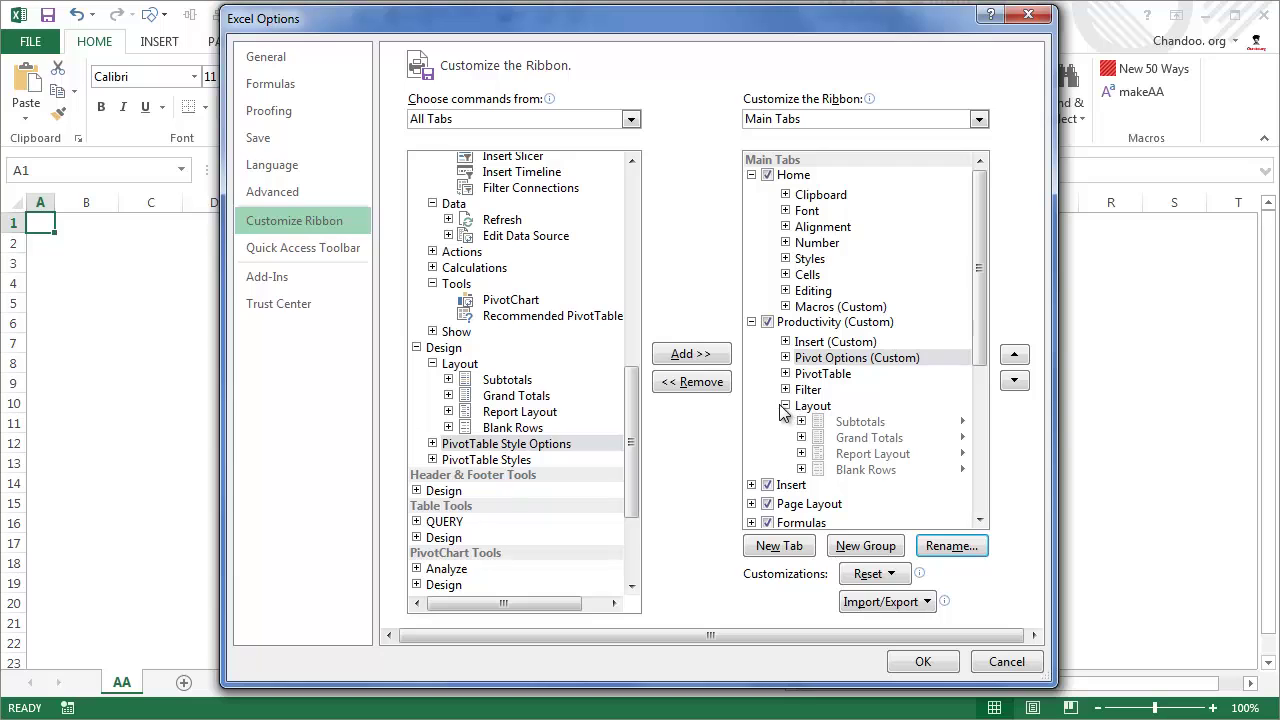
{"action": "left_click", "coordinate": [785, 406]}
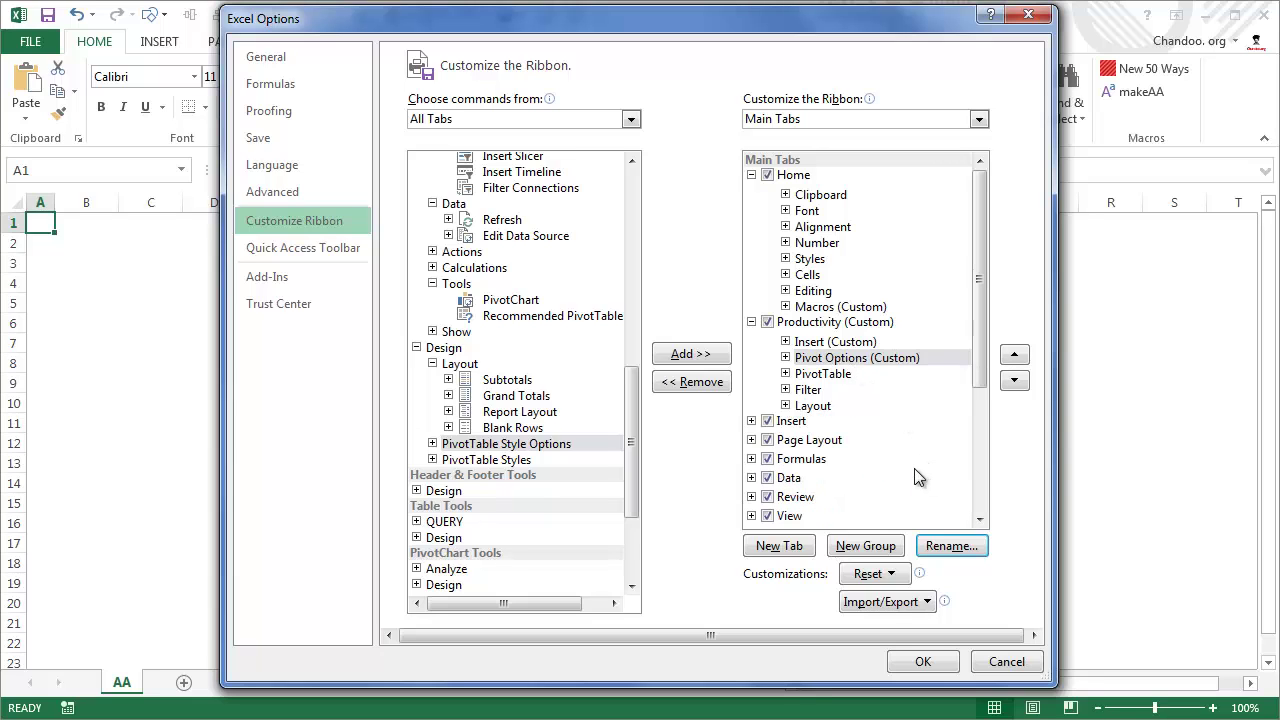
Step: Switch the source list of available commands from All Tabs to Macros
{"action": "left_click_drag", "start_coordinate": [635, 399], "coordinate": [633, 165]}
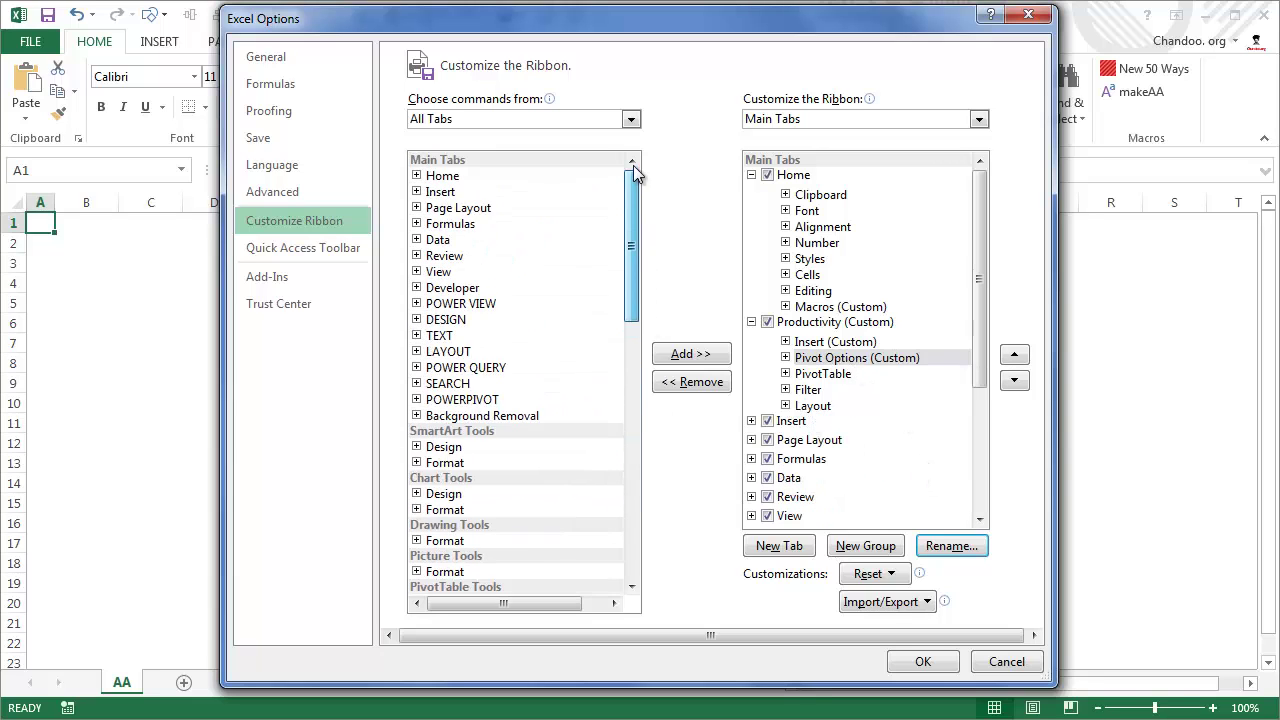
{"action": "left_click", "coordinate": [472, 119]}
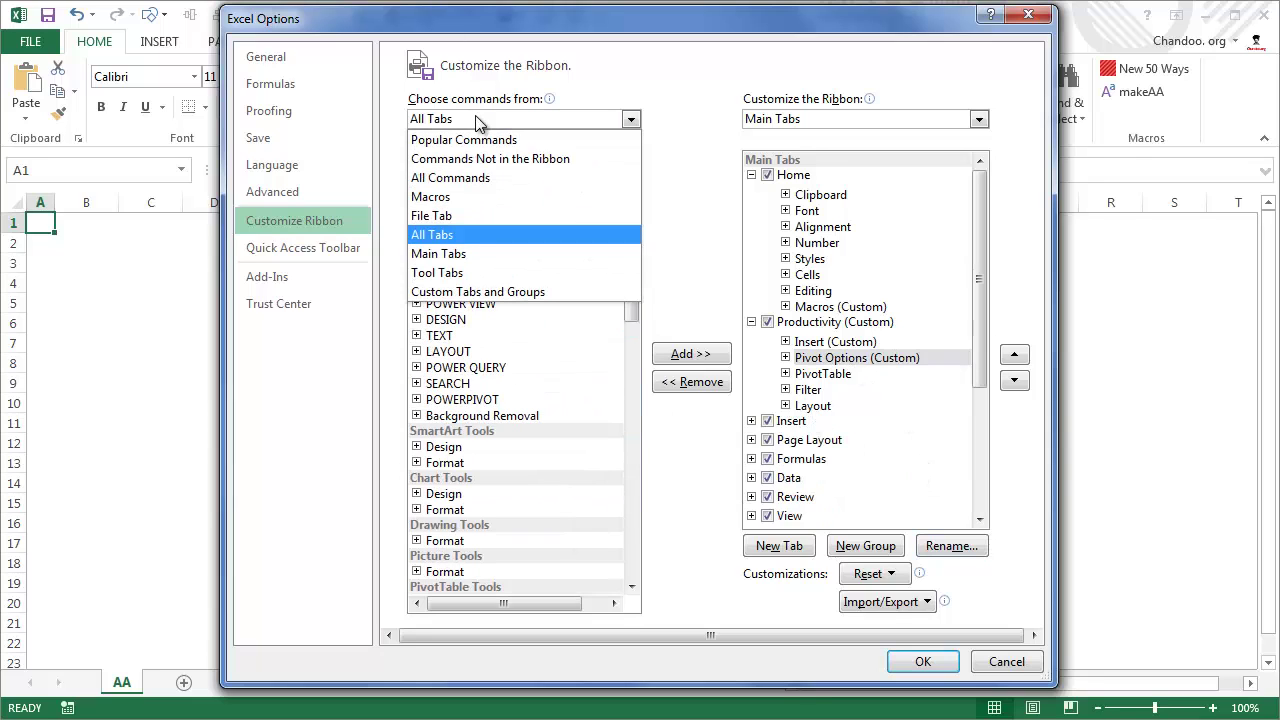
{"action": "left_click", "coordinate": [479, 199]}
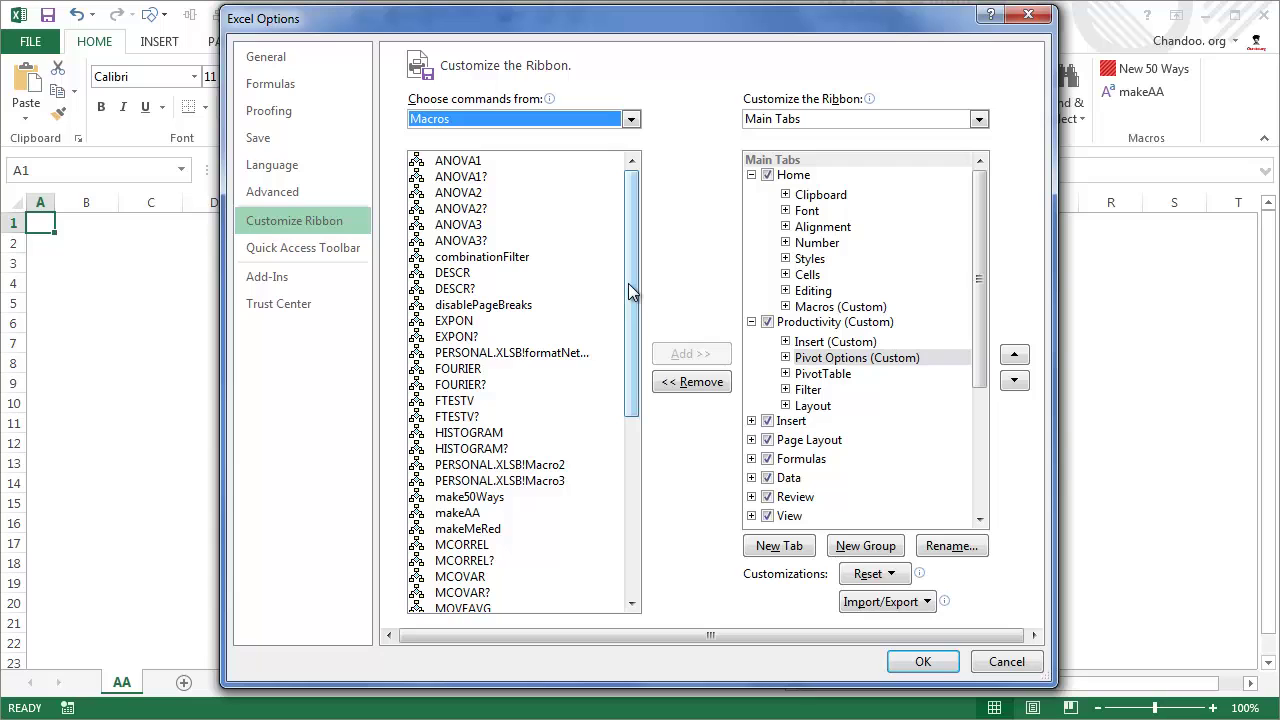
{"action": "left_click_drag", "start_coordinate": [630, 290], "coordinate": [641, 193]}
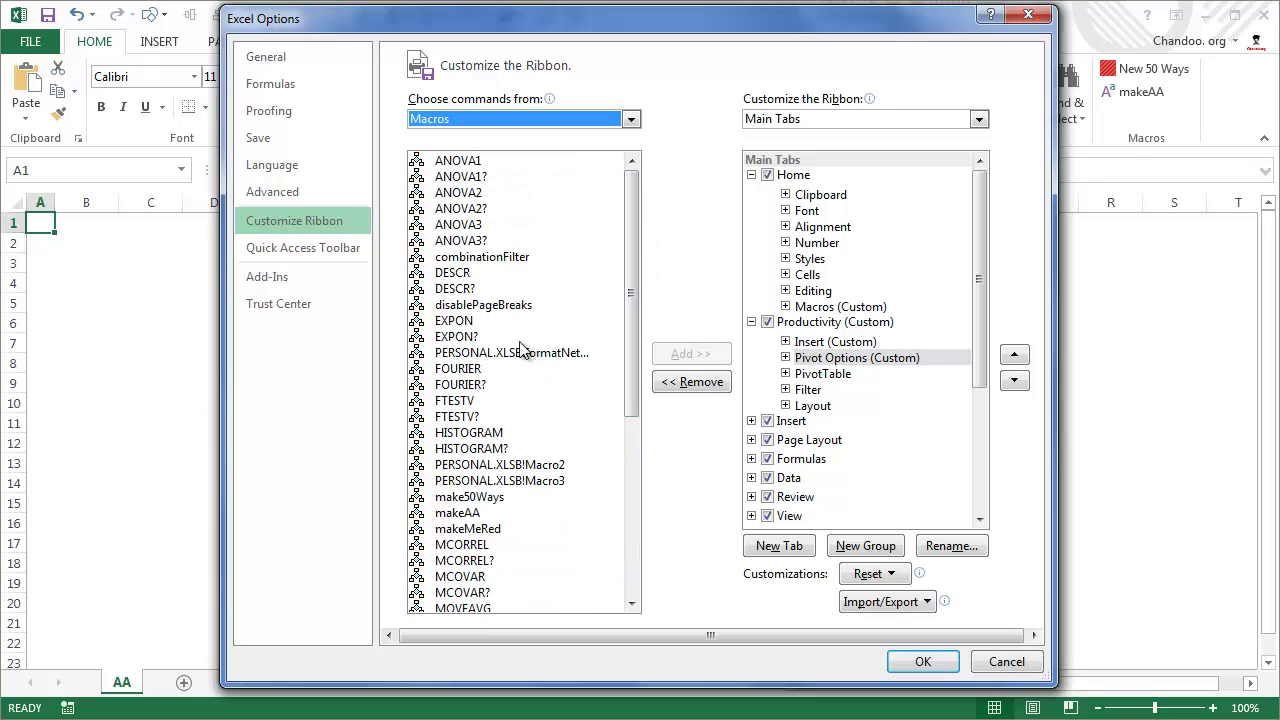
Step: Create a custom group named Macros below Pivot Options and add the combinationFilter macro to it
{"action": "left_click", "coordinate": [508, 305]}
{"action": "left_click", "coordinate": [508, 273]}
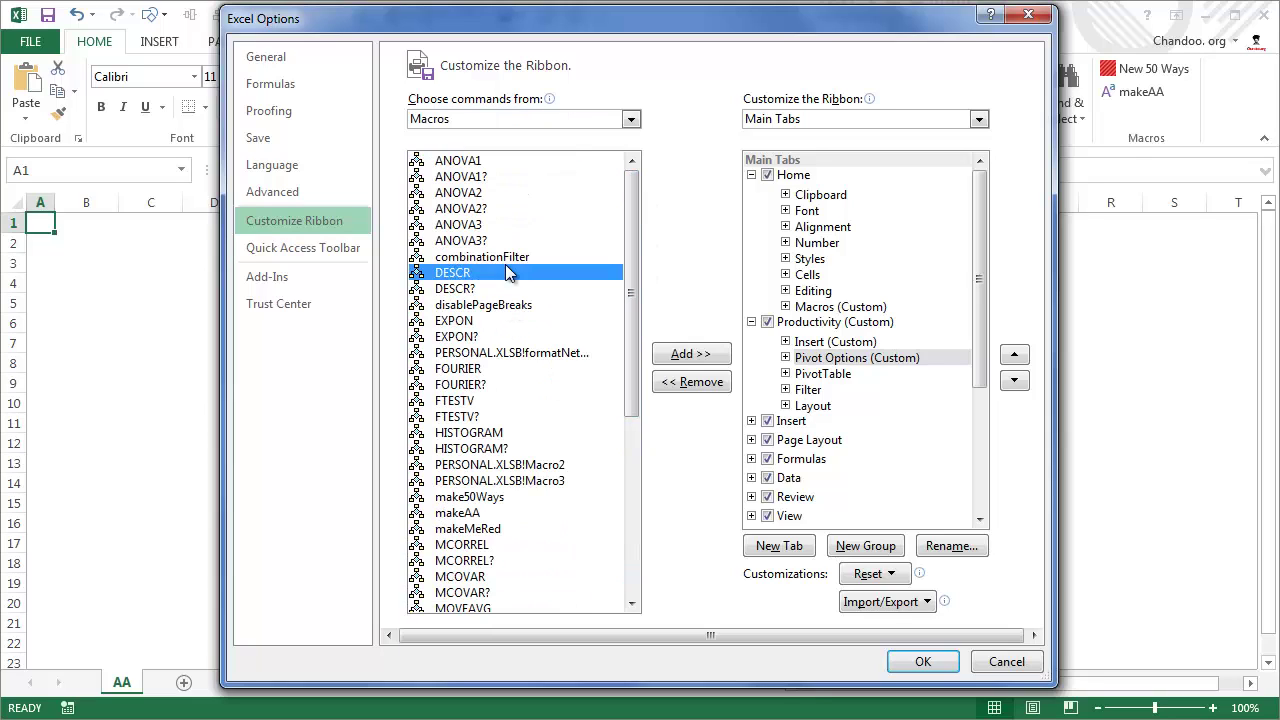
{"action": "left_click", "coordinate": [527, 257]}
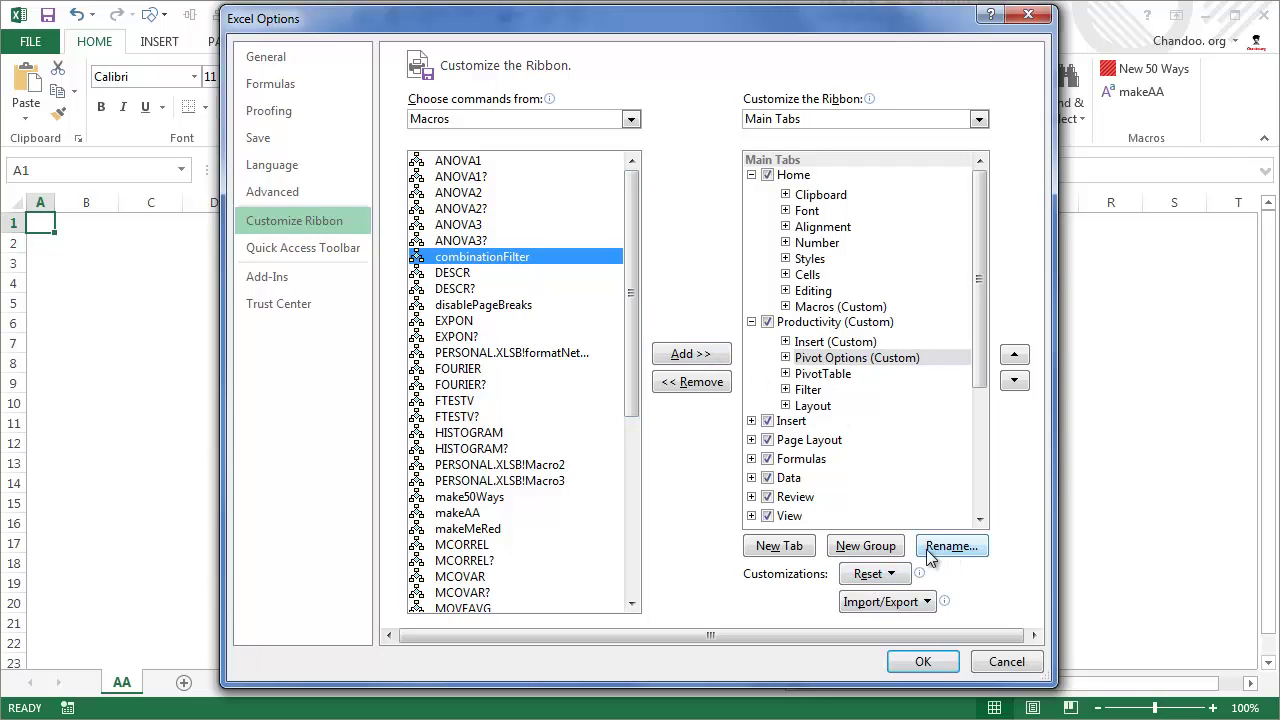
{"action": "left_click", "coordinate": [880, 548]}
{"action": "left_click", "coordinate": [478, 257]}
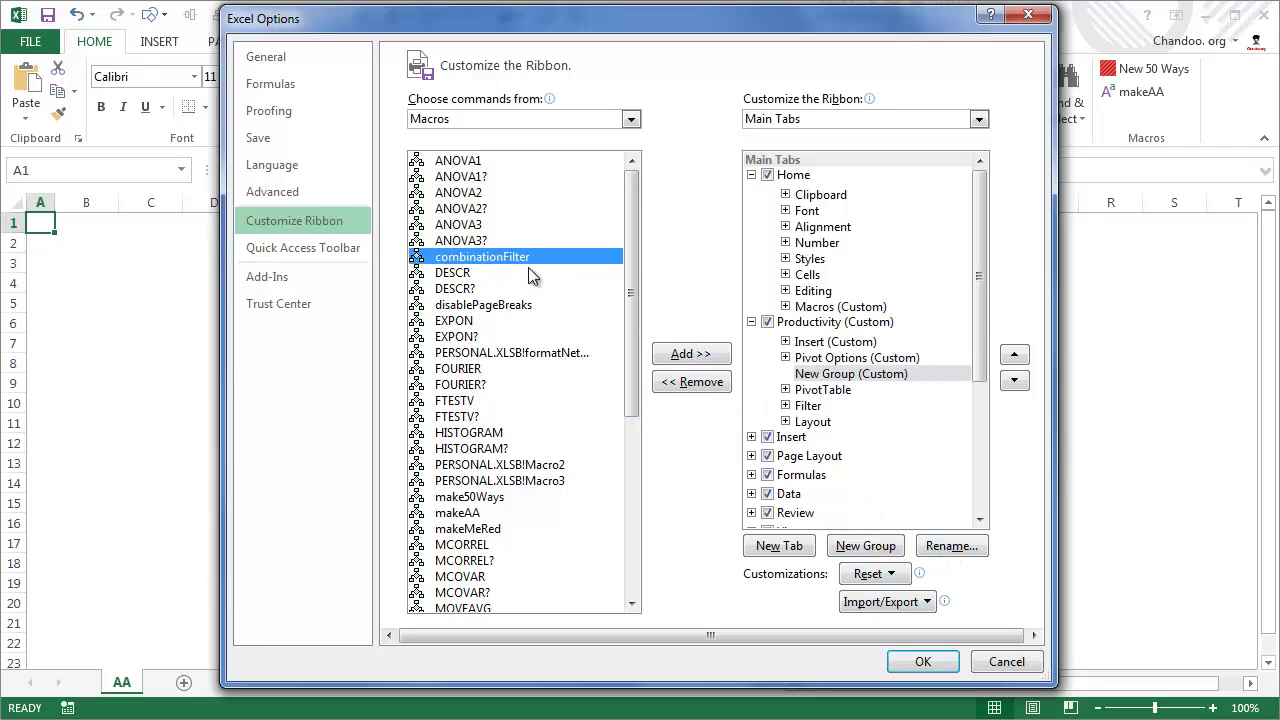
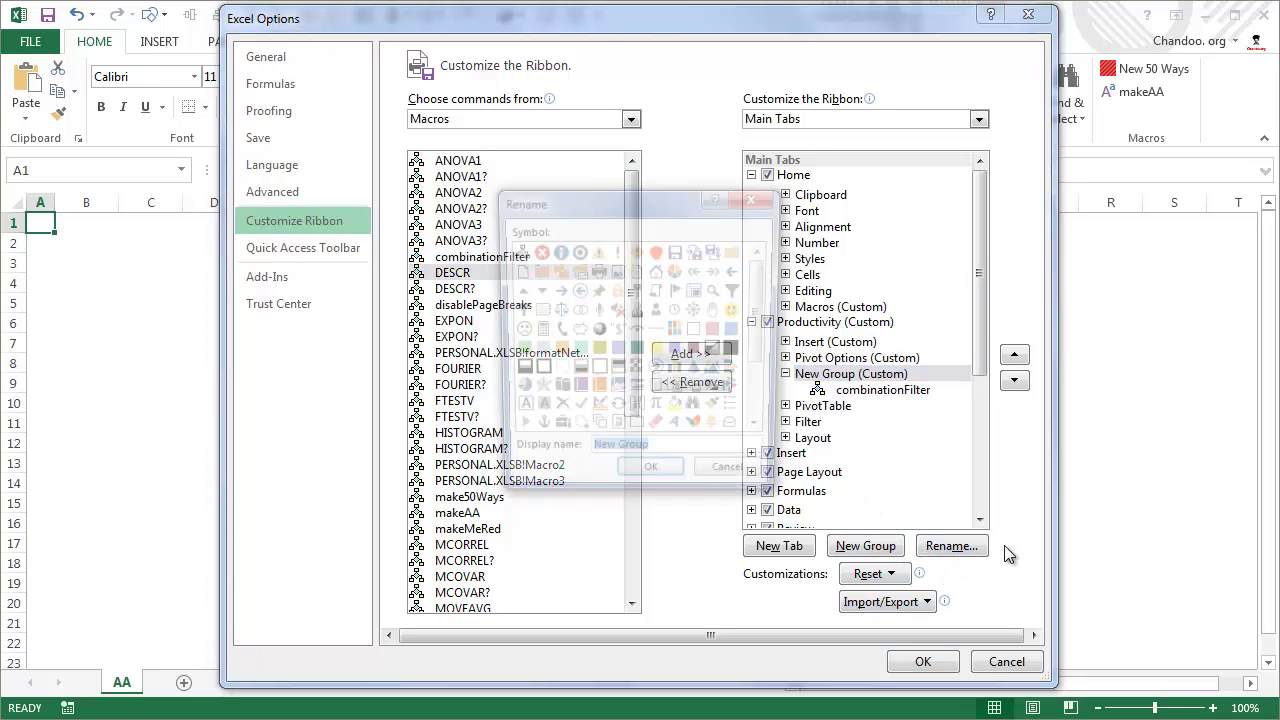
{"action": "type", "text": "Macros"}
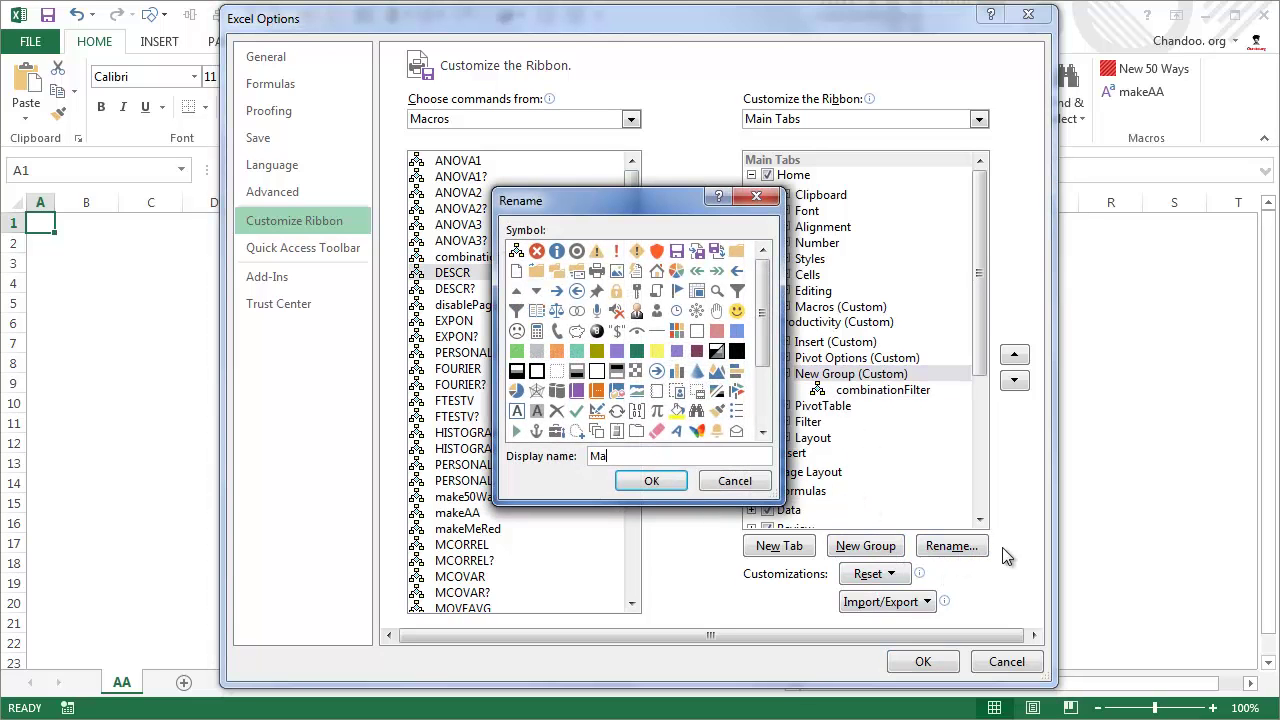
{"action": "key", "text": "Return"}
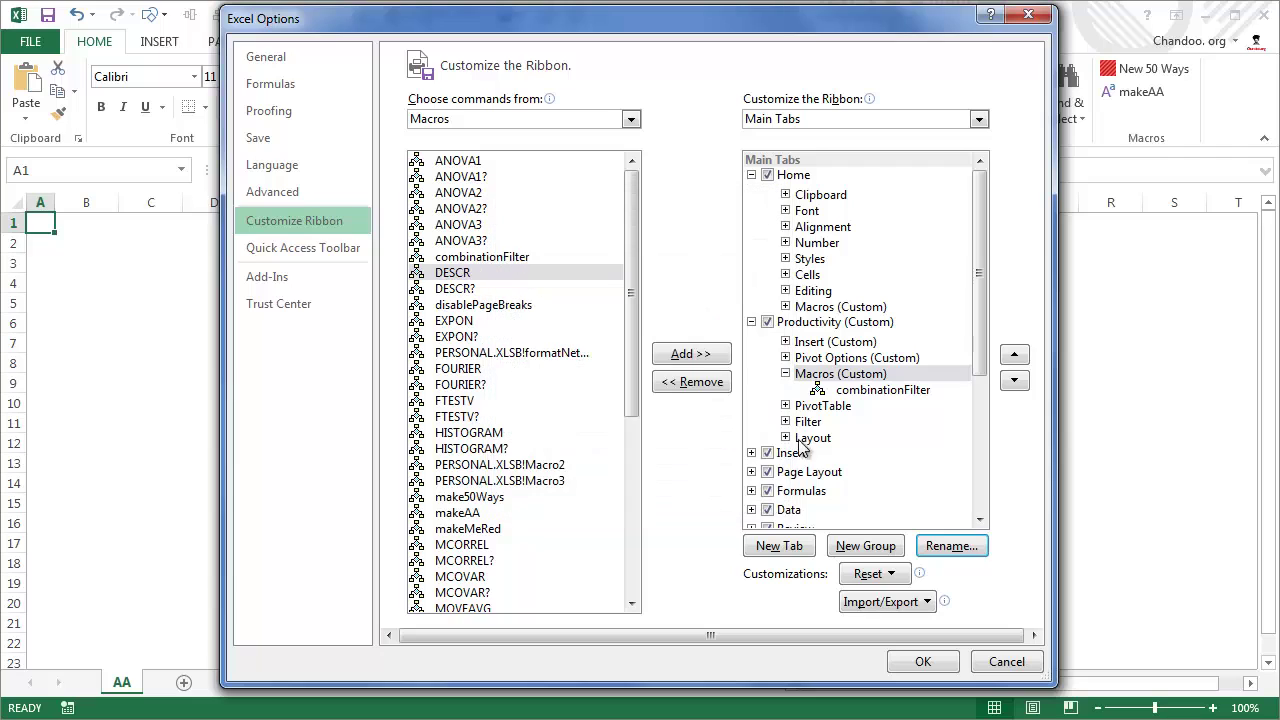
Step: Give the combinationFilter macro in the custom Macros group the multicoloured dots symbol, keeping its display name
{"action": "left_click", "coordinate": [880, 391]}
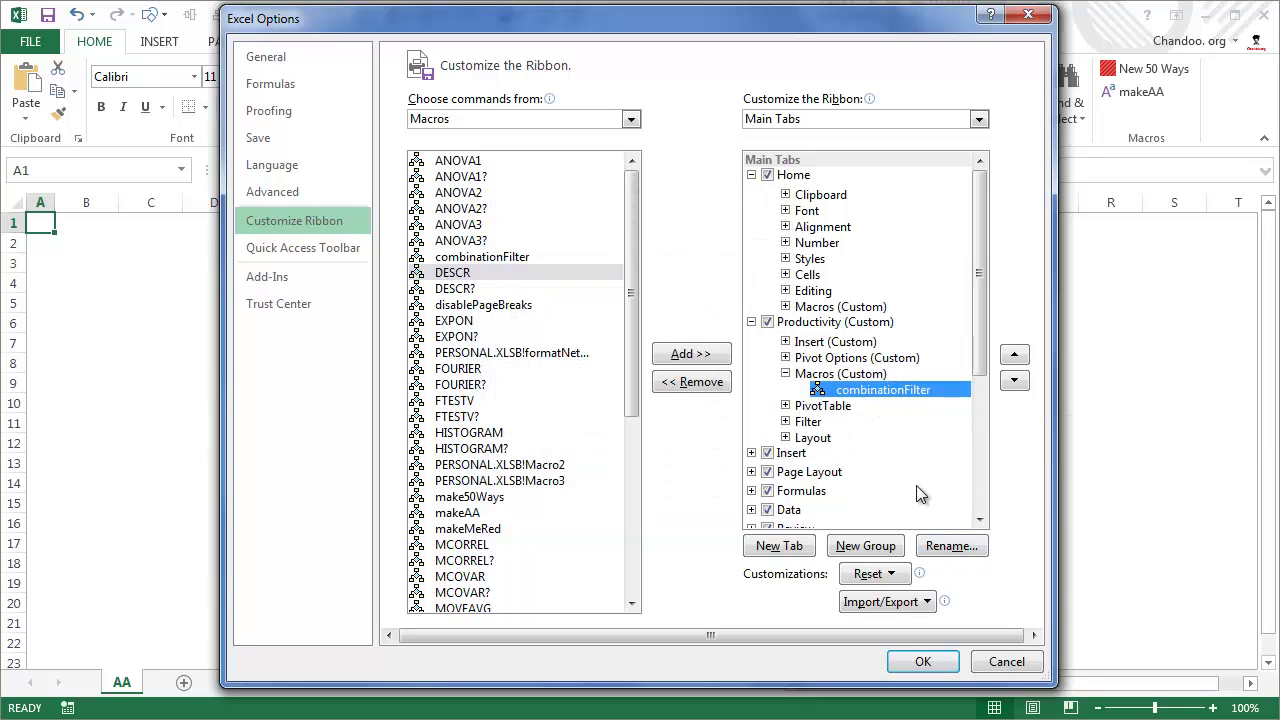
{"action": "left_click", "coordinate": [951, 546]}
{"action": "left_click_drag", "start_coordinate": [617, 197], "coordinate": [617, 142]}
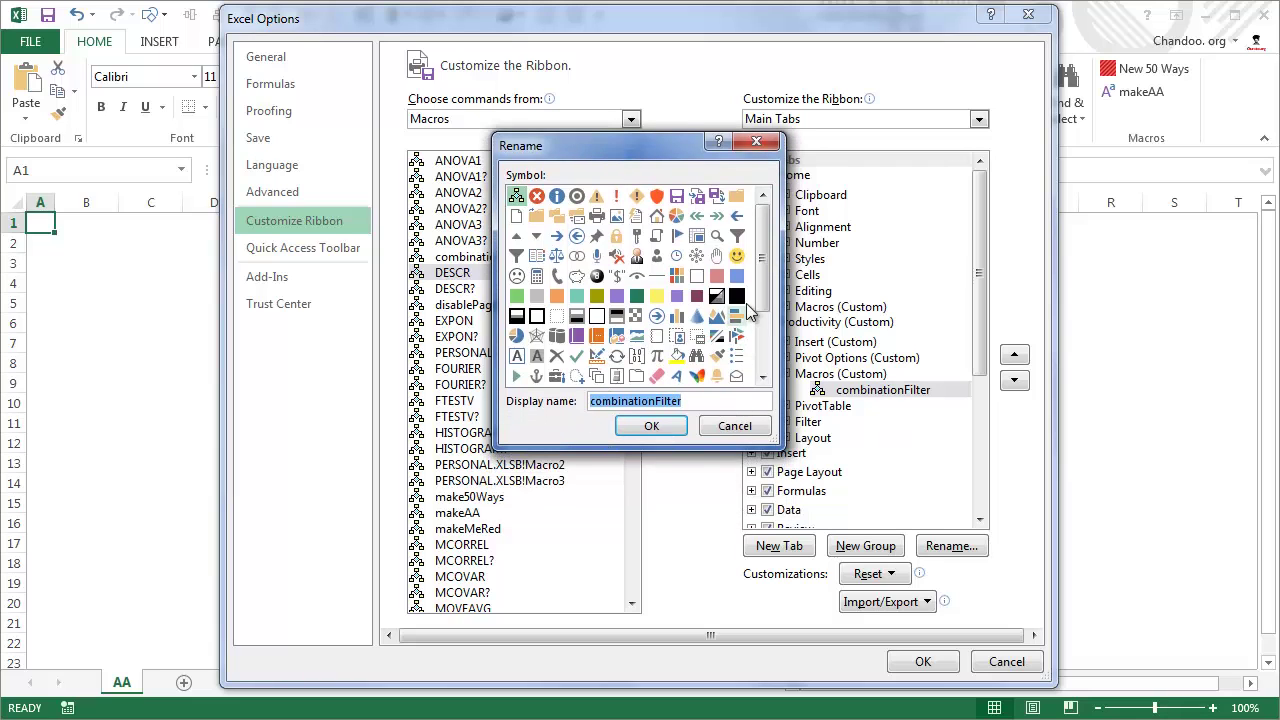
{"action": "left_click", "coordinate": [761, 335]}
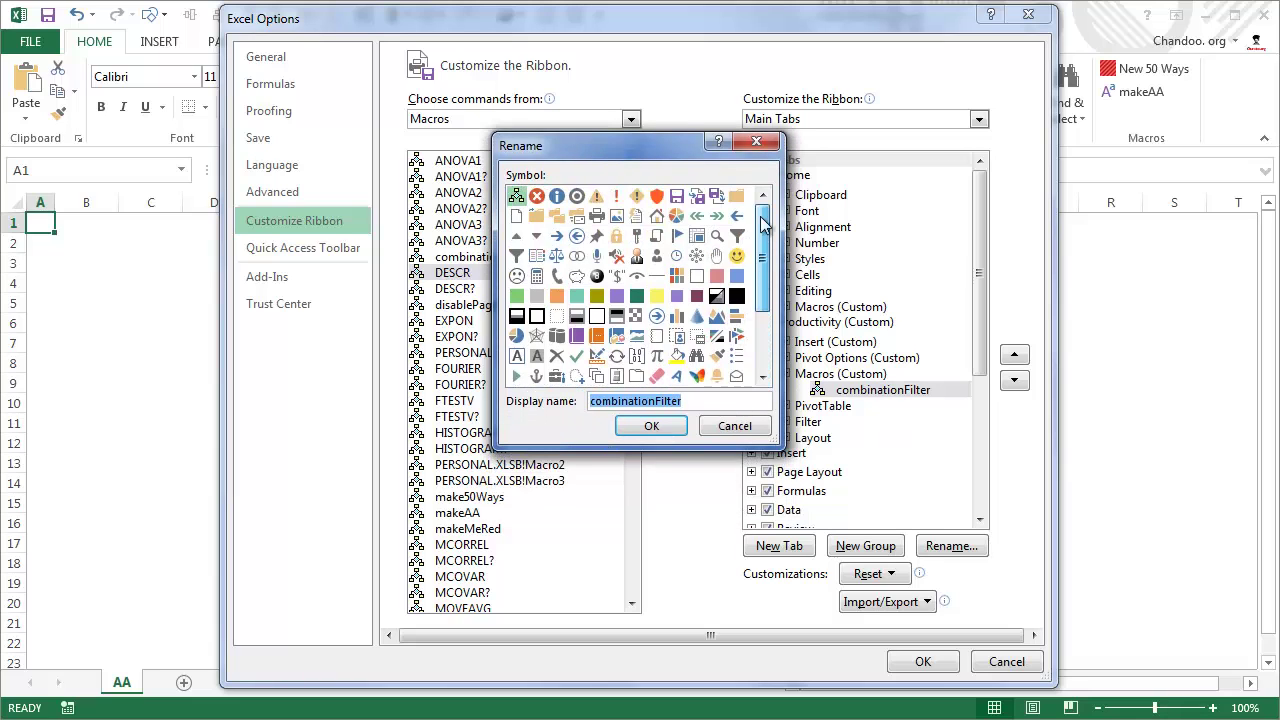
{"action": "scroll", "coordinate": [762, 337], "scroll_direction": "up", "scroll_amount": 1}
{"action": "scroll", "coordinate": [761, 335], "scroll_direction": "down", "scroll_amount": 1}
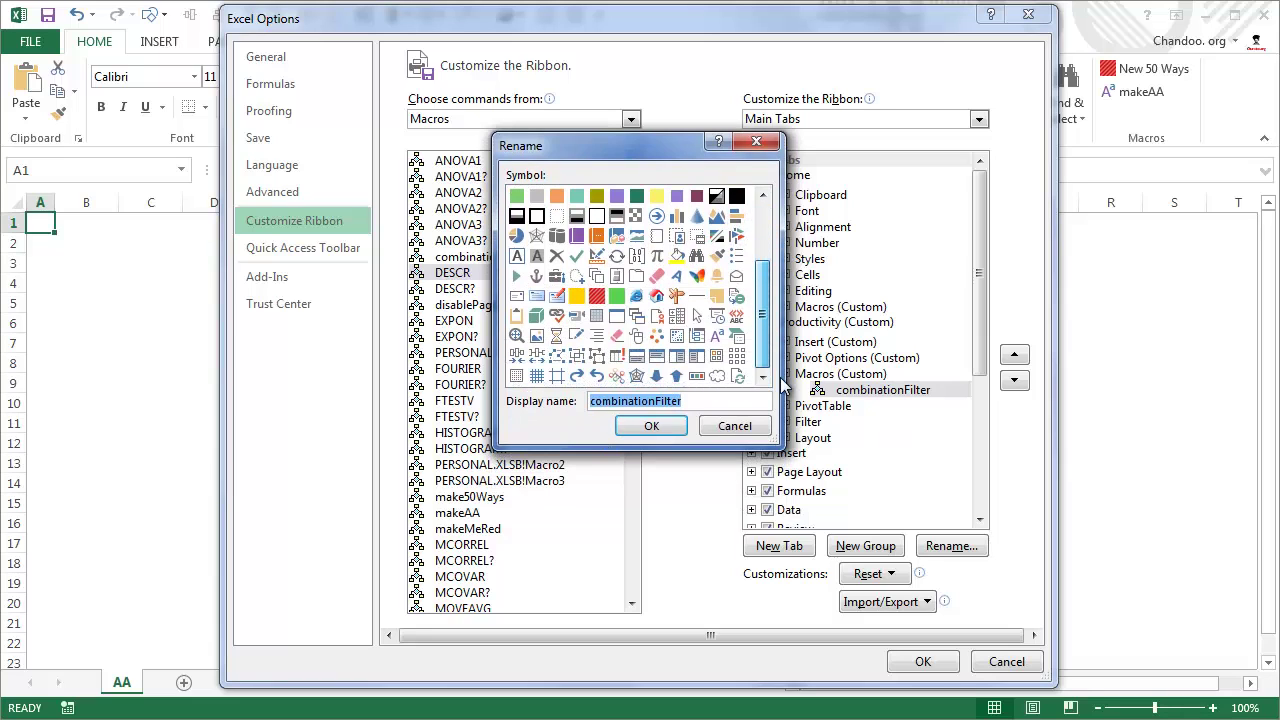
{"action": "left_click", "coordinate": [656, 336]}
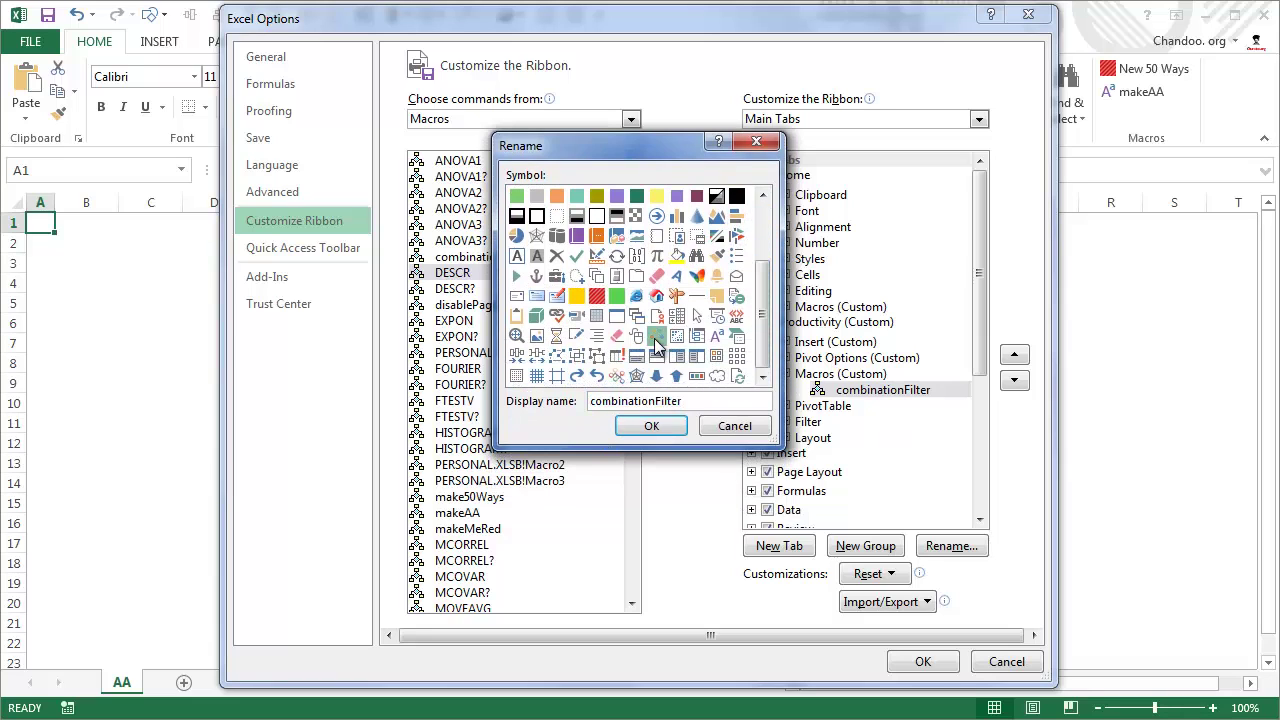
{"action": "left_click", "coordinate": [656, 430]}
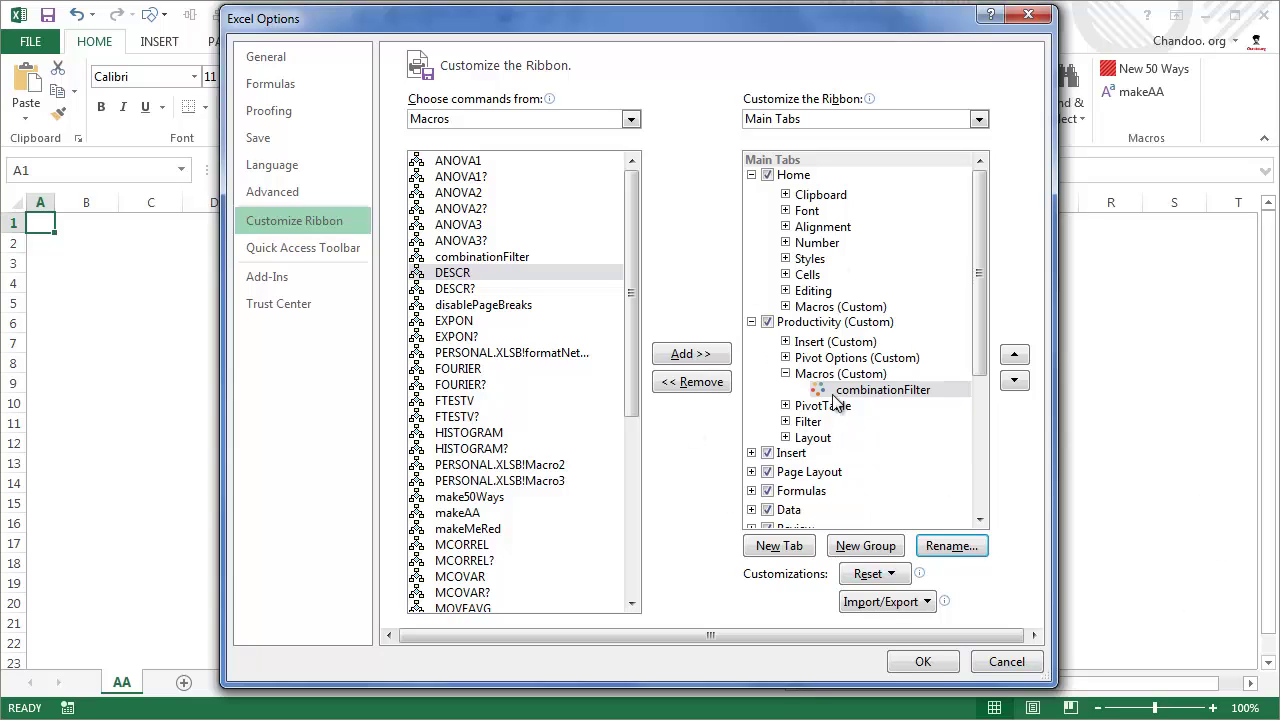
Step: Collapse the custom Macros group under Productivity and move it below Layout to the end of the tab
{"action": "left_click", "coordinate": [785, 373]}
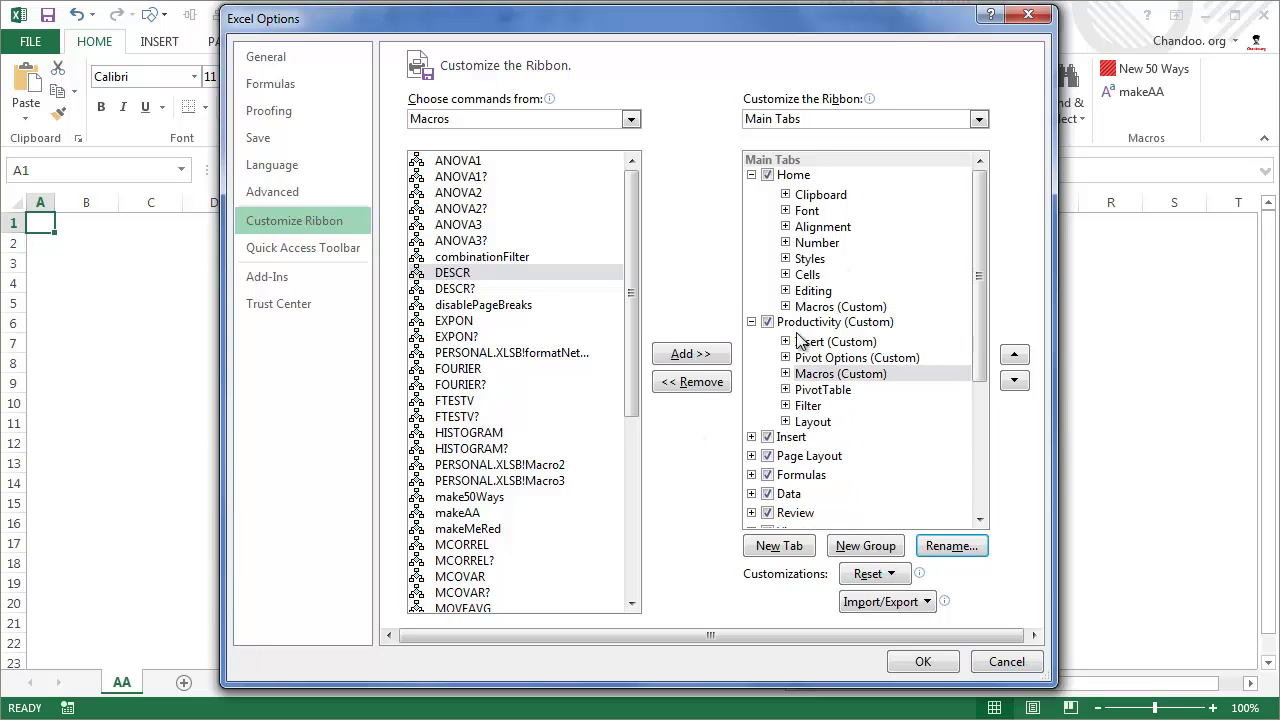
{"action": "left_click", "coordinate": [835, 373]}
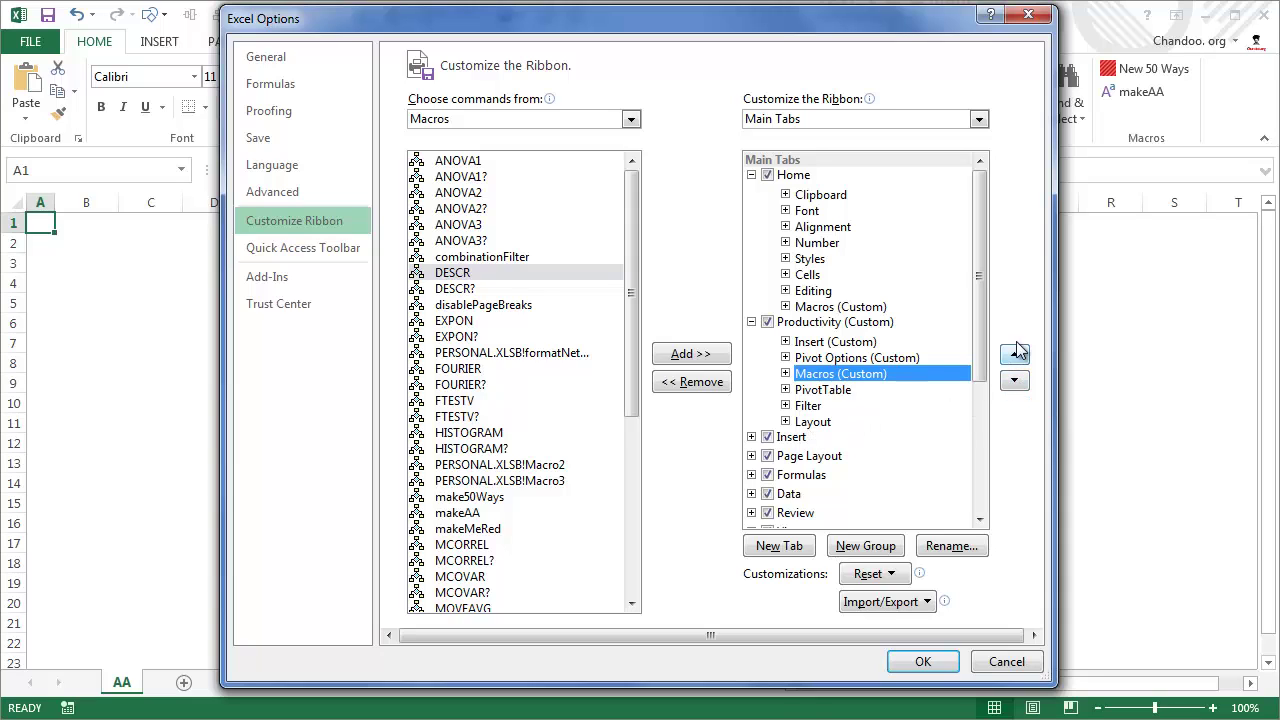
{"action": "left_click", "coordinate": [1015, 381]}
{"action": "left_click", "coordinate": [1015, 381]}
{"action": "left_click", "coordinate": [1015, 381]}
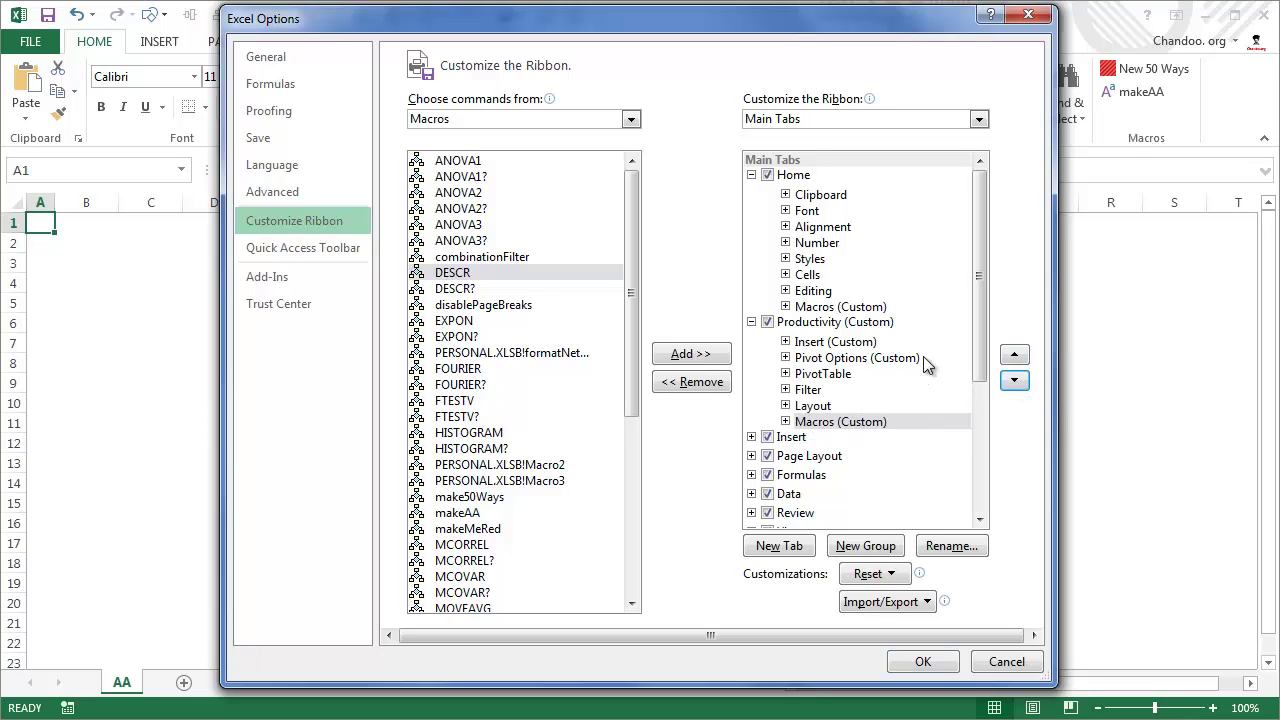
Step: Move the Pivot Options group between Layout and Macros, and apply the customizations to show the Productivity tab
{"action": "left_click", "coordinate": [858, 343]}
{"action": "left_click", "coordinate": [862, 358]}
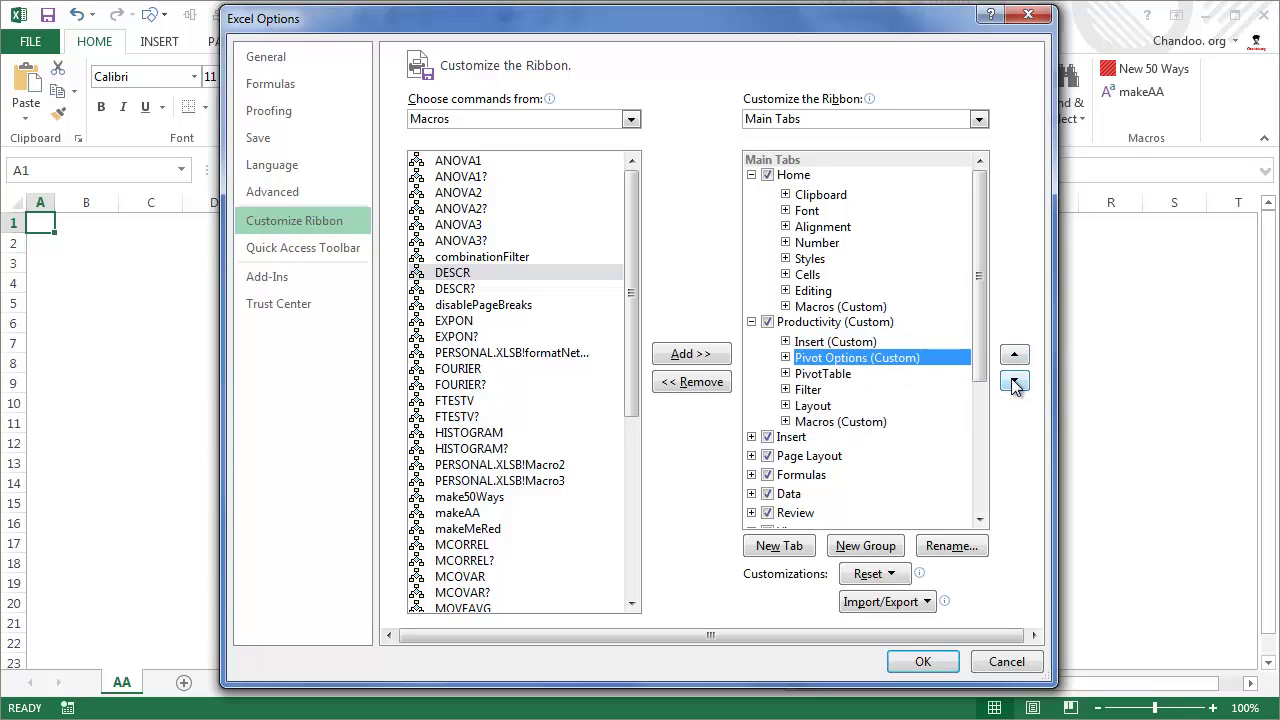
{"action": "left_click", "coordinate": [1015, 381]}
{"action": "left_click", "coordinate": [1015, 381]}
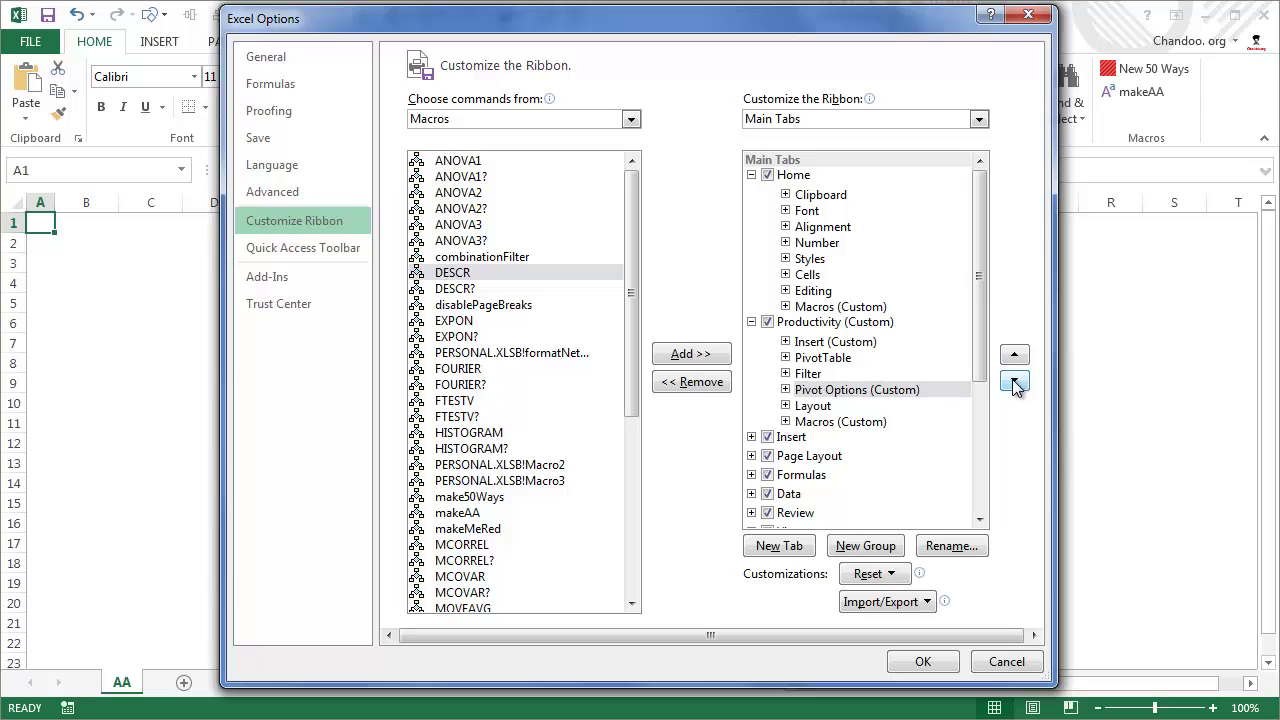
{"action": "left_click", "coordinate": [1015, 381]}
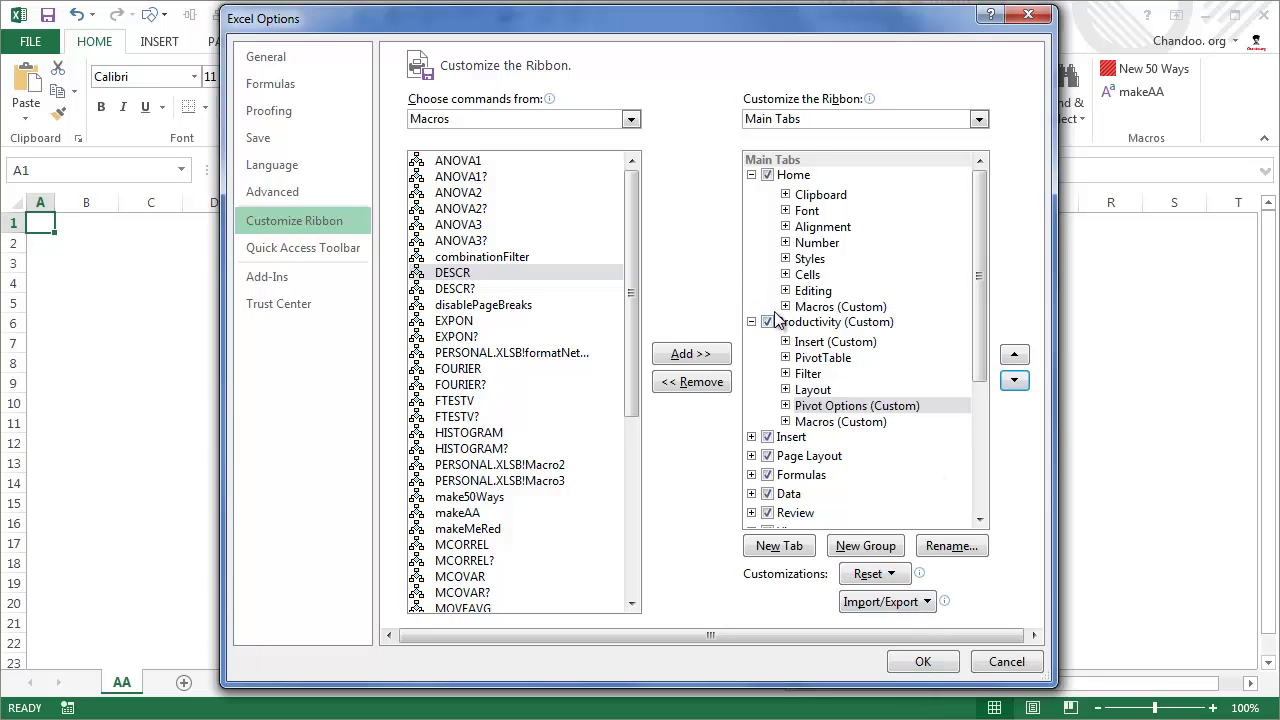
{"action": "left_click", "coordinate": [910, 668]}
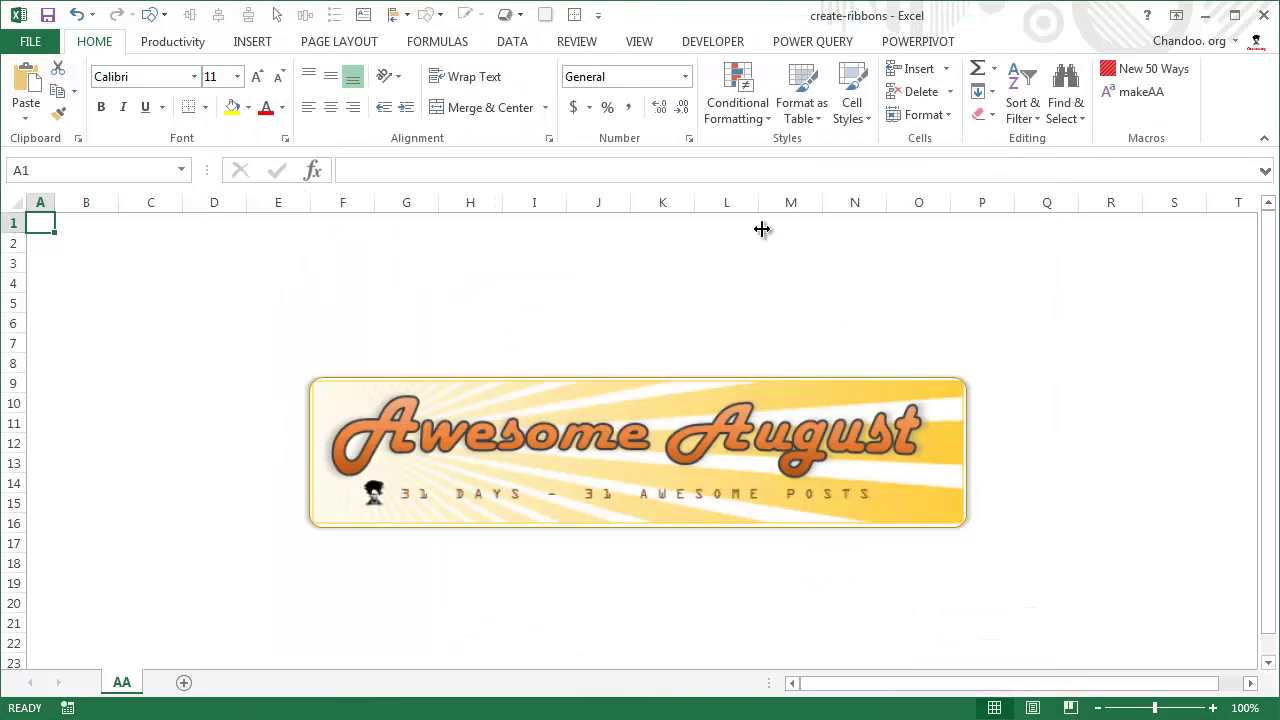
{"action": "left_click", "coordinate": [152, 45]}
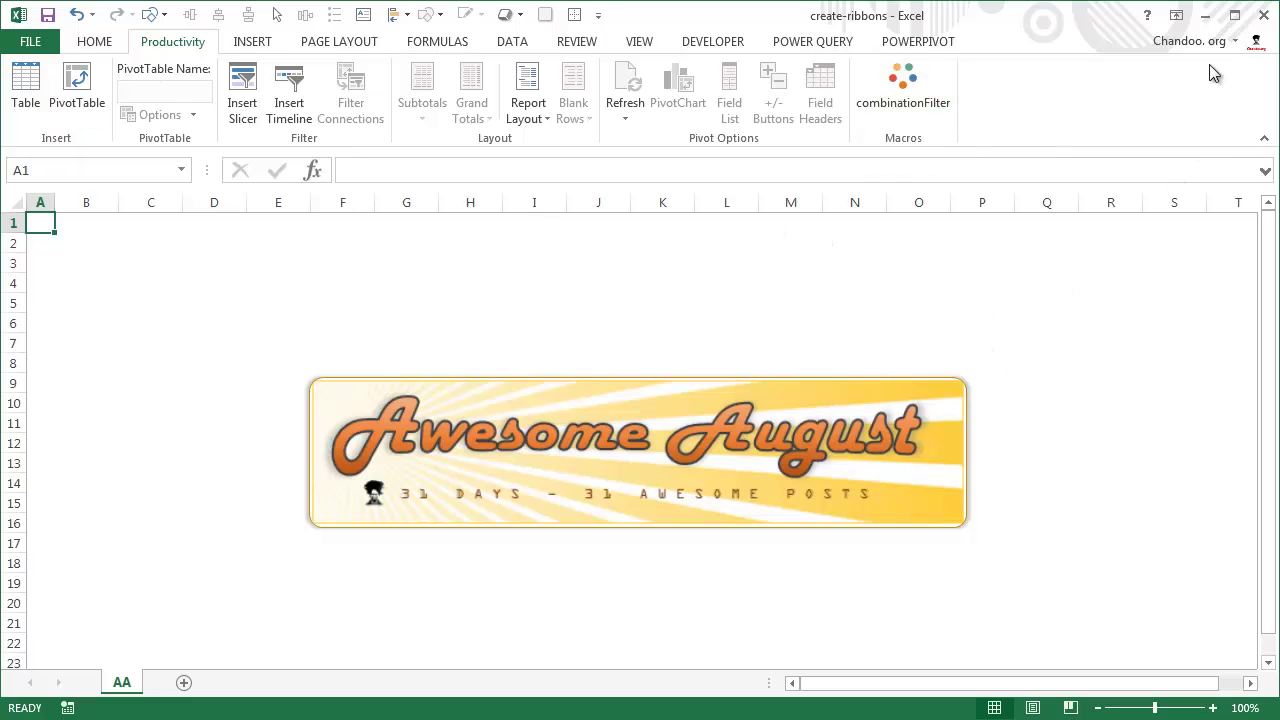
Step: Reopen the ribbon customization, move the Productivity tab above Home and apply the change
{"action": "right_click", "coordinate": [84, 46]}
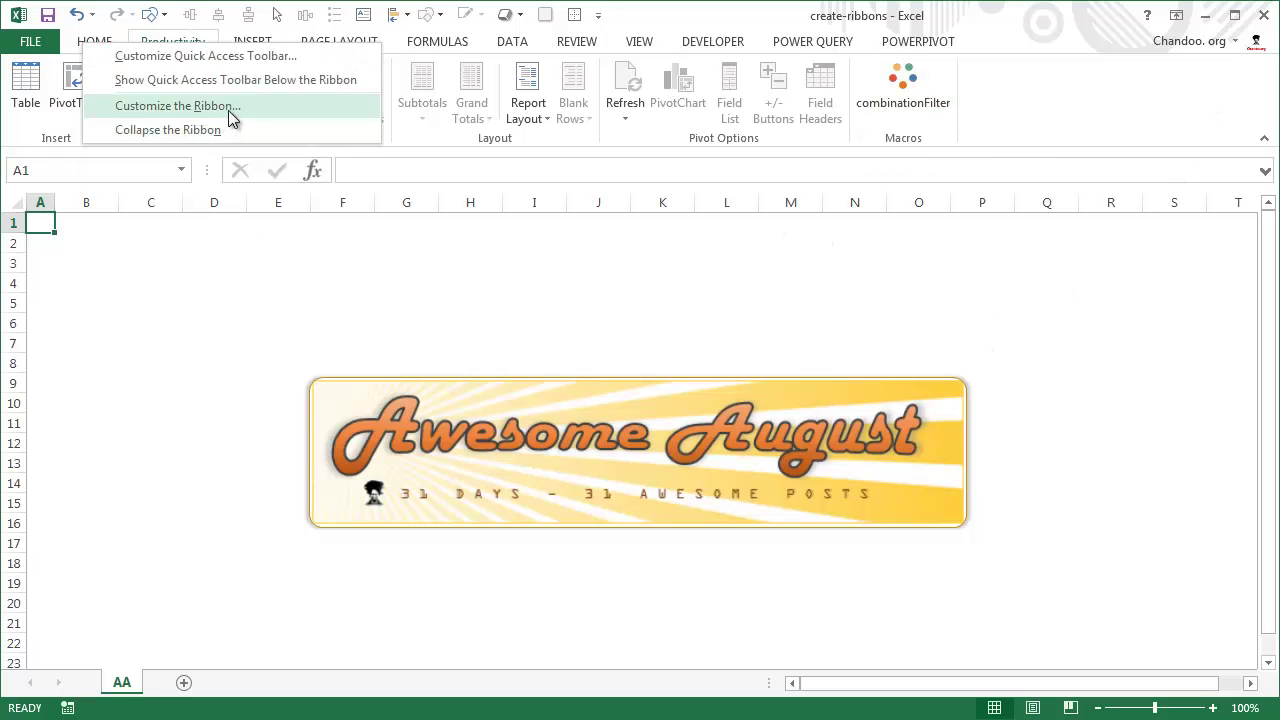
{"action": "left_click", "coordinate": [228, 110]}
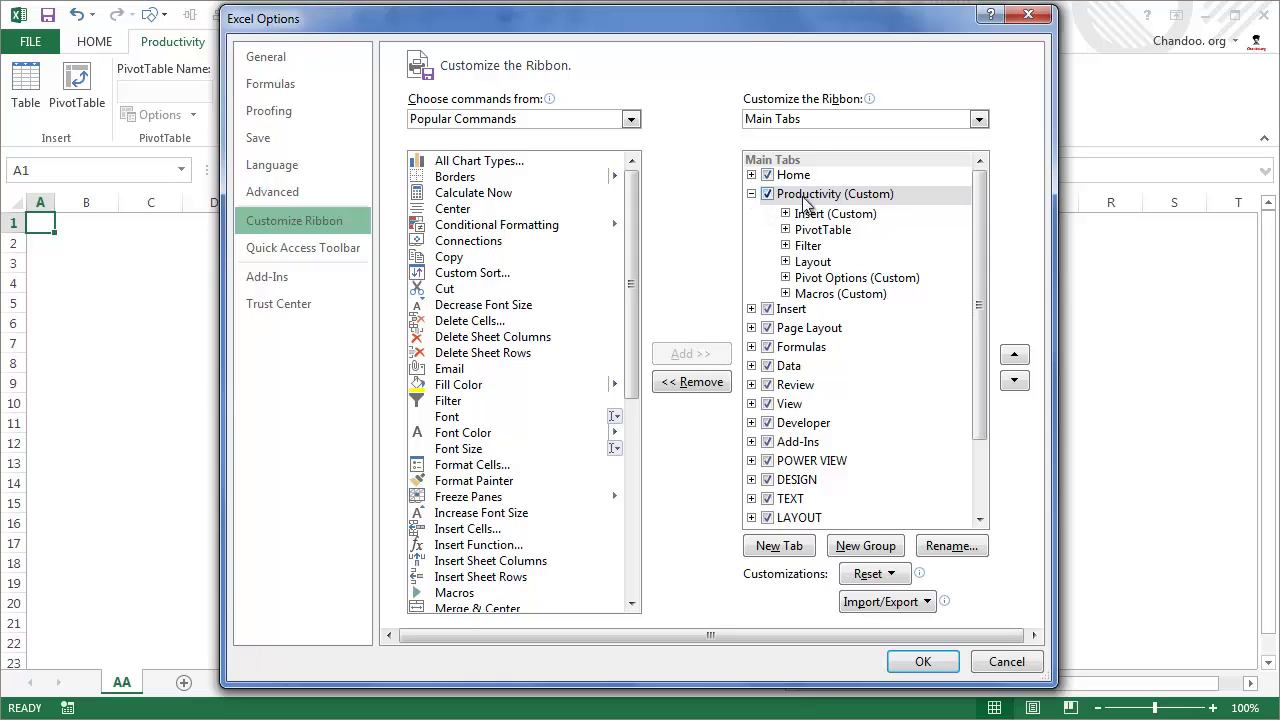
{"action": "left_click", "coordinate": [830, 200]}
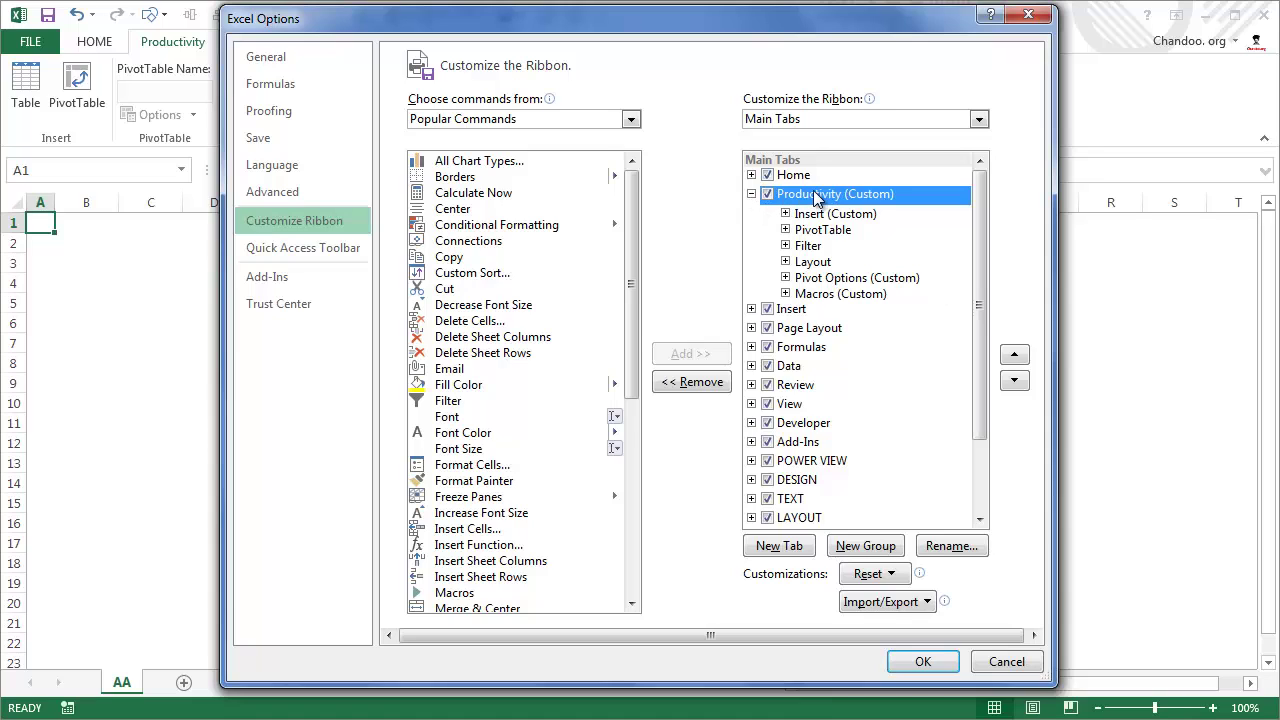
{"action": "left_click", "coordinate": [1014, 354]}
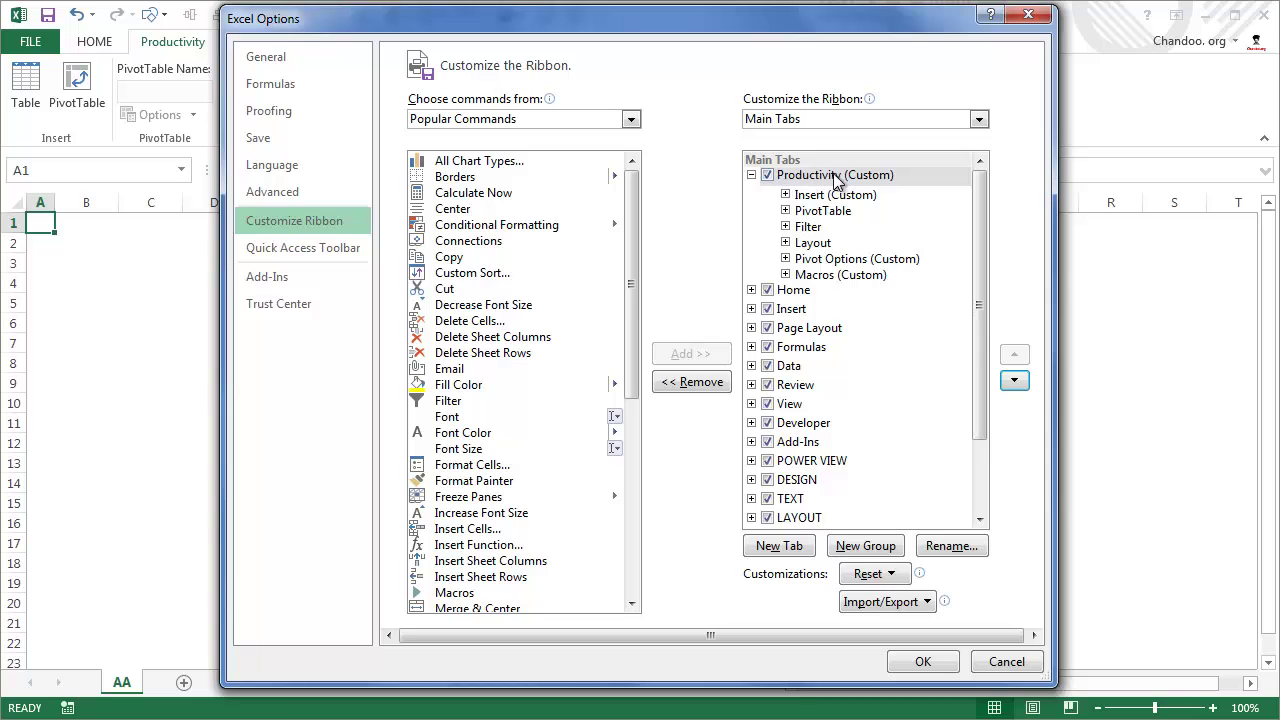
{"action": "left_click", "coordinate": [918, 664]}
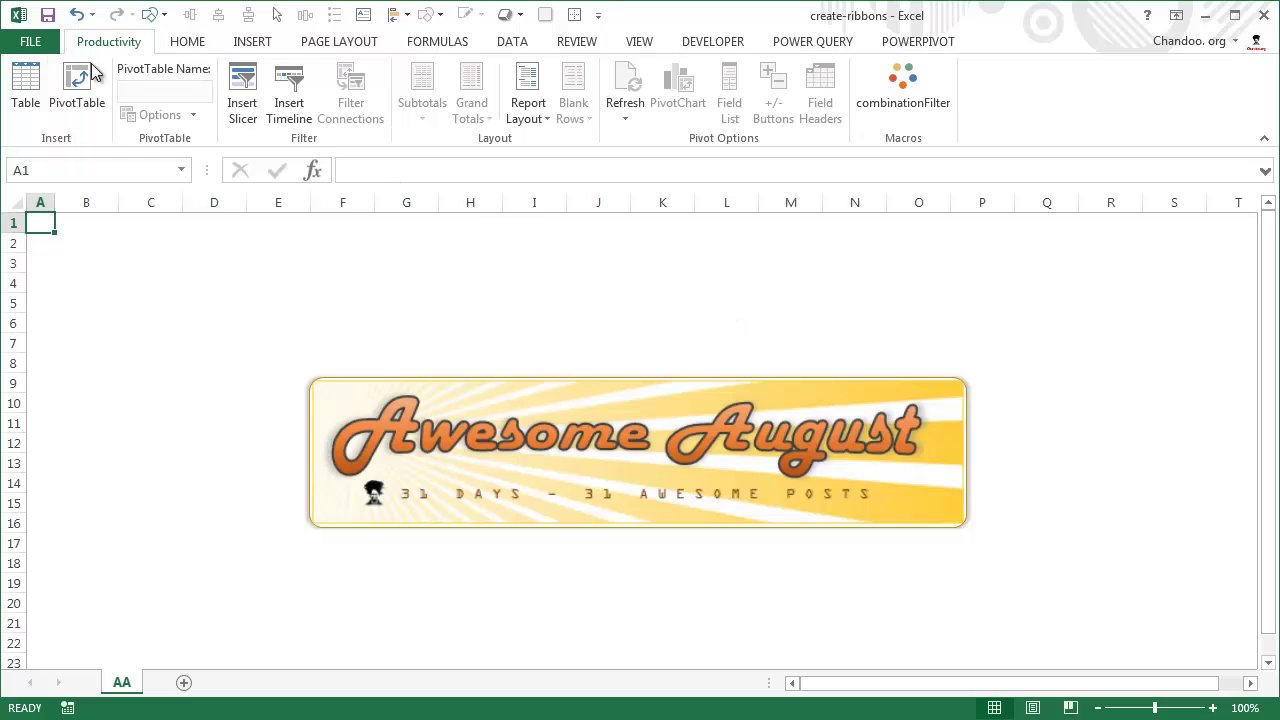
Step: Hide the custom Productivity tab from the ribbon through the ribbon customization settings and apply the change
{"action": "left_click", "coordinate": [192, 45]}
{"action": "left_click", "coordinate": [118, 52]}
{"action": "right_click", "coordinate": [120, 62]}
{"action": "left_click", "coordinate": [223, 127]}
{"action": "left_click", "coordinate": [800, 175]}
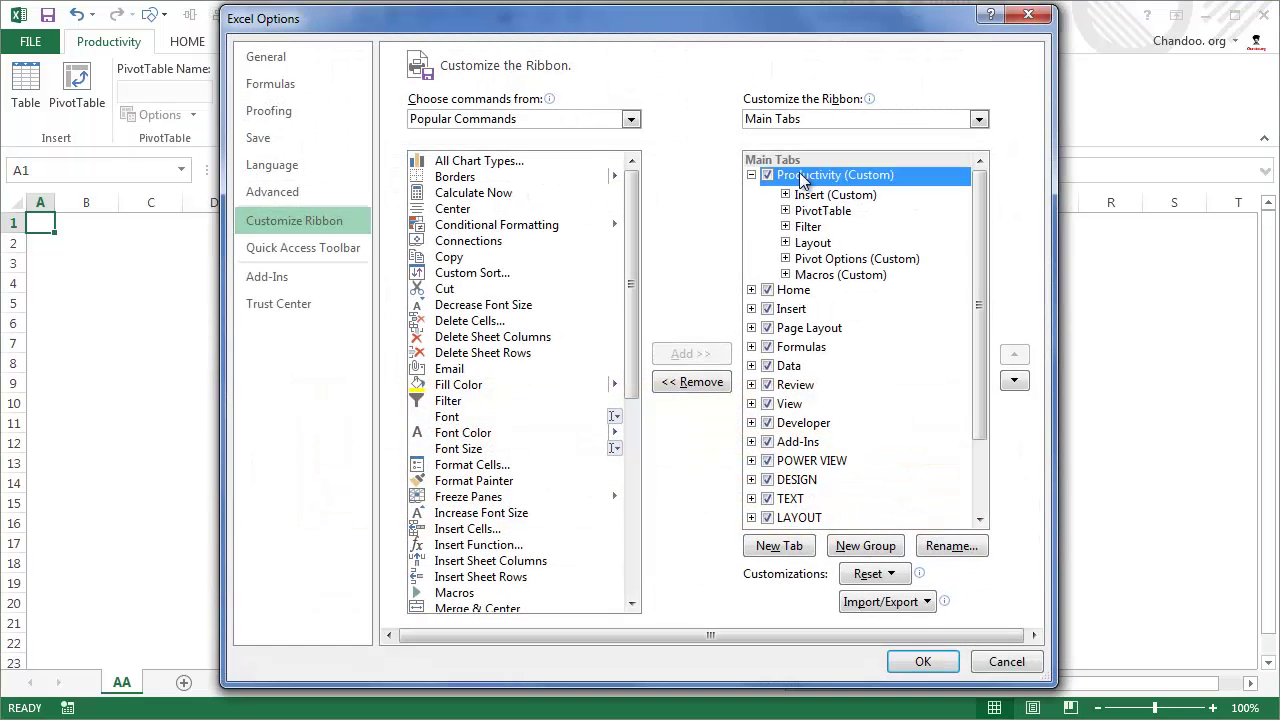
{"action": "left_click", "coordinate": [767, 176]}
{"action": "left_click", "coordinate": [922, 662]}
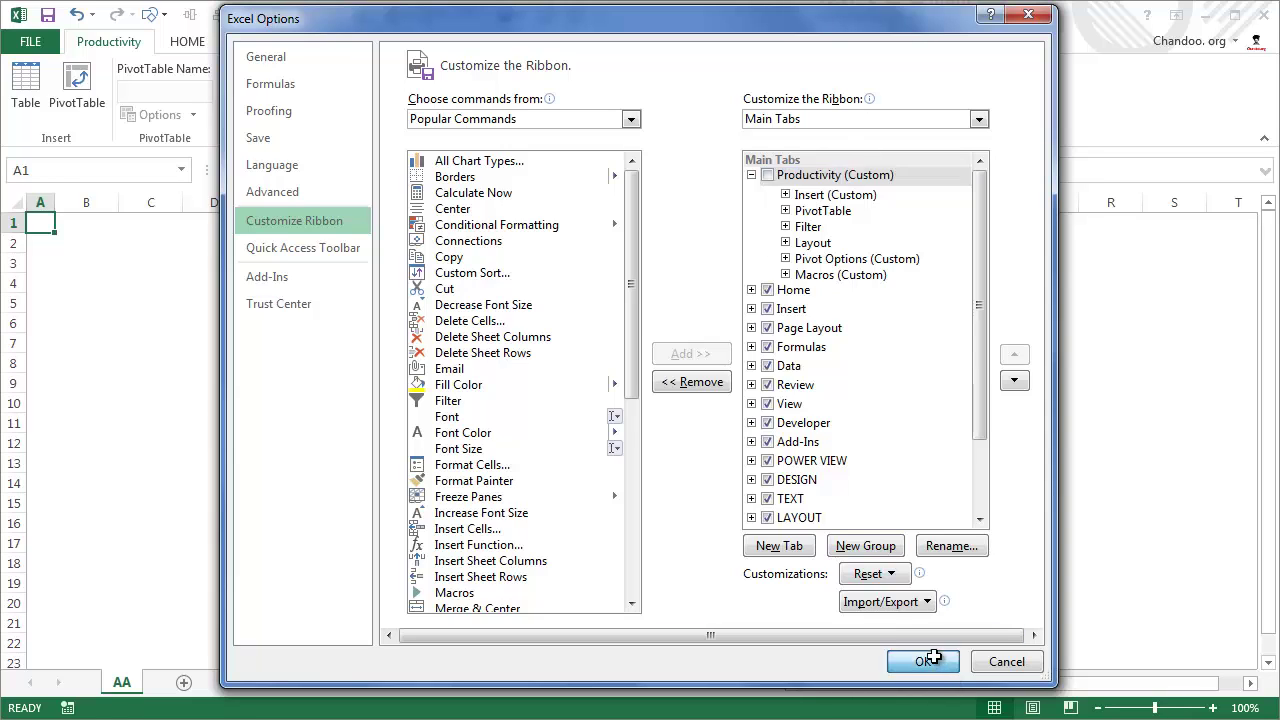
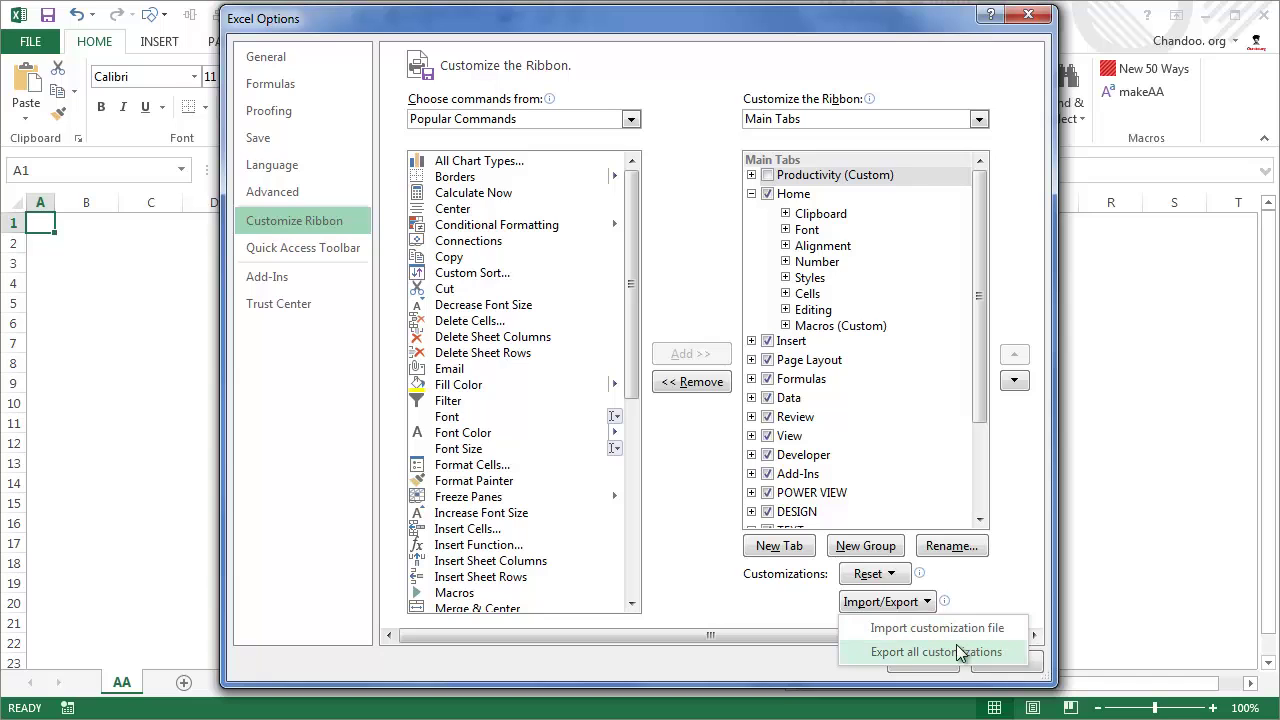
Step: Export all ribbon customizations to the aa folder as Excel Customizations and close the options without further changes
{"action": "left_click", "coordinate": [956, 644]}
{"action": "left_click_drag", "start_coordinate": [640, 56], "coordinate": [703, 44]}
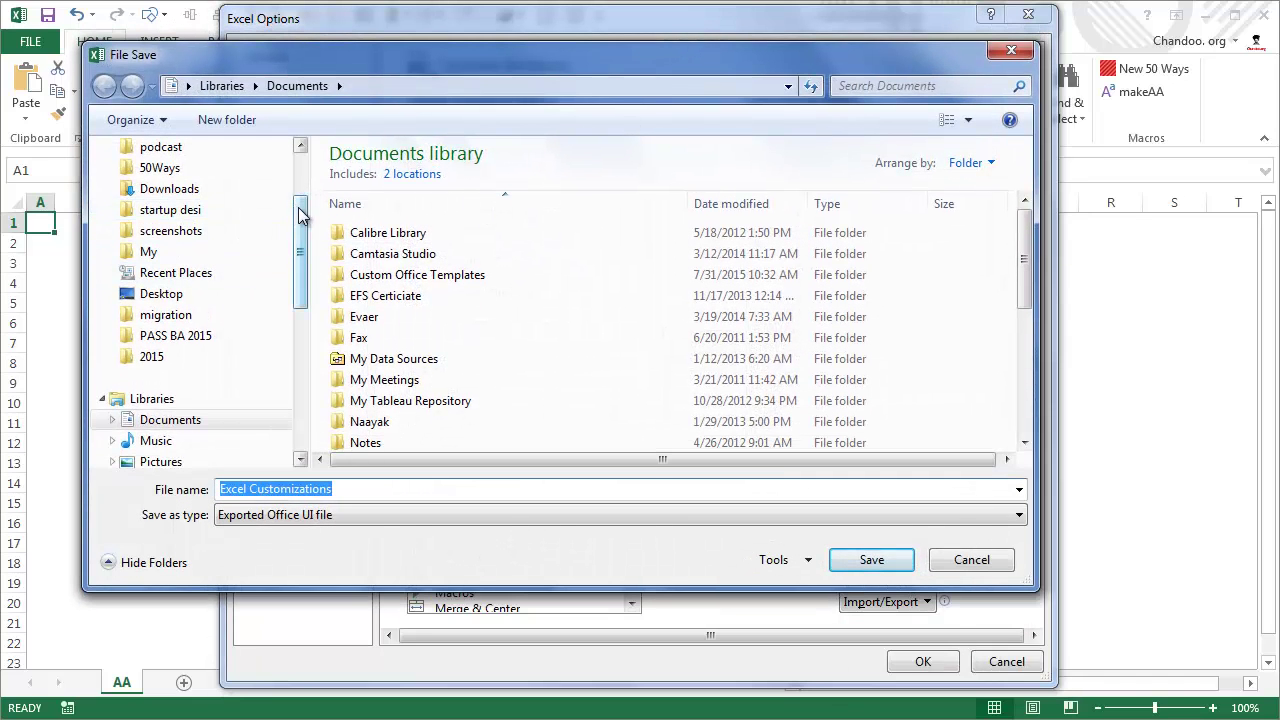
{"action": "left_click_drag", "start_coordinate": [300, 214], "coordinate": [289, 163]}
{"action": "left_click", "coordinate": [133, 224]}
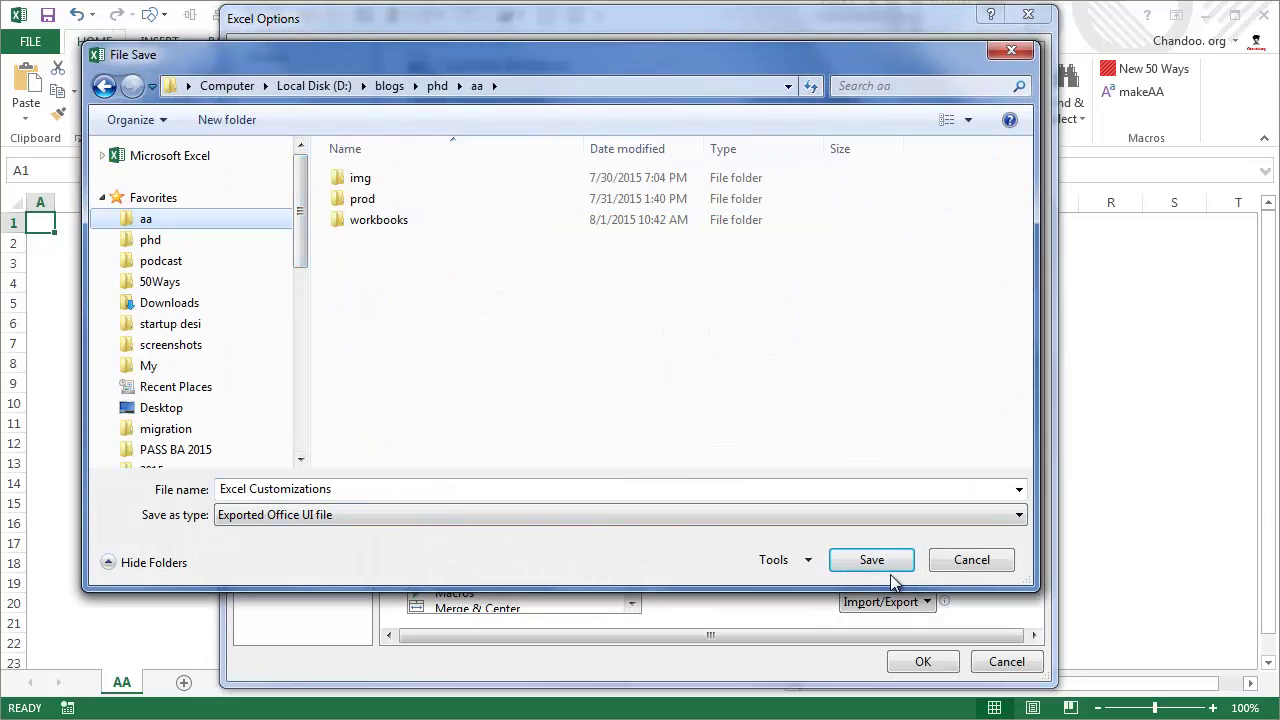
{"action": "left_click", "coordinate": [840, 560]}
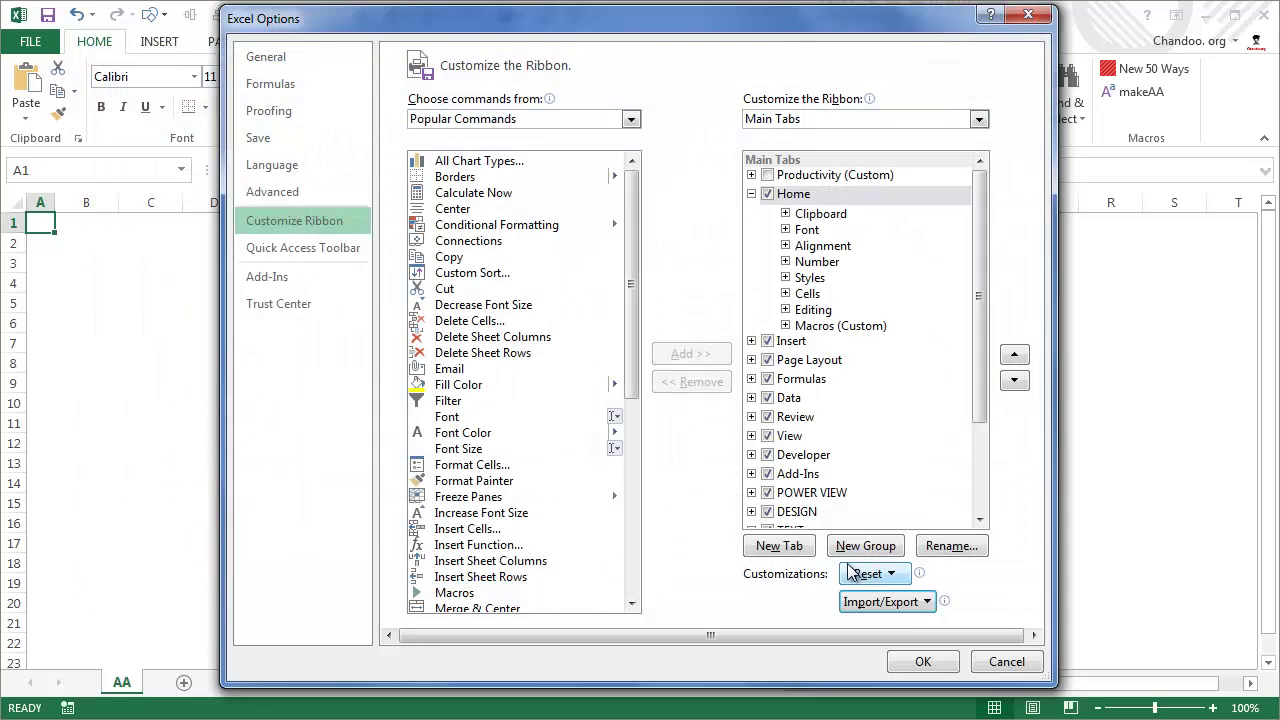
{"action": "left_click", "coordinate": [1013, 662]}
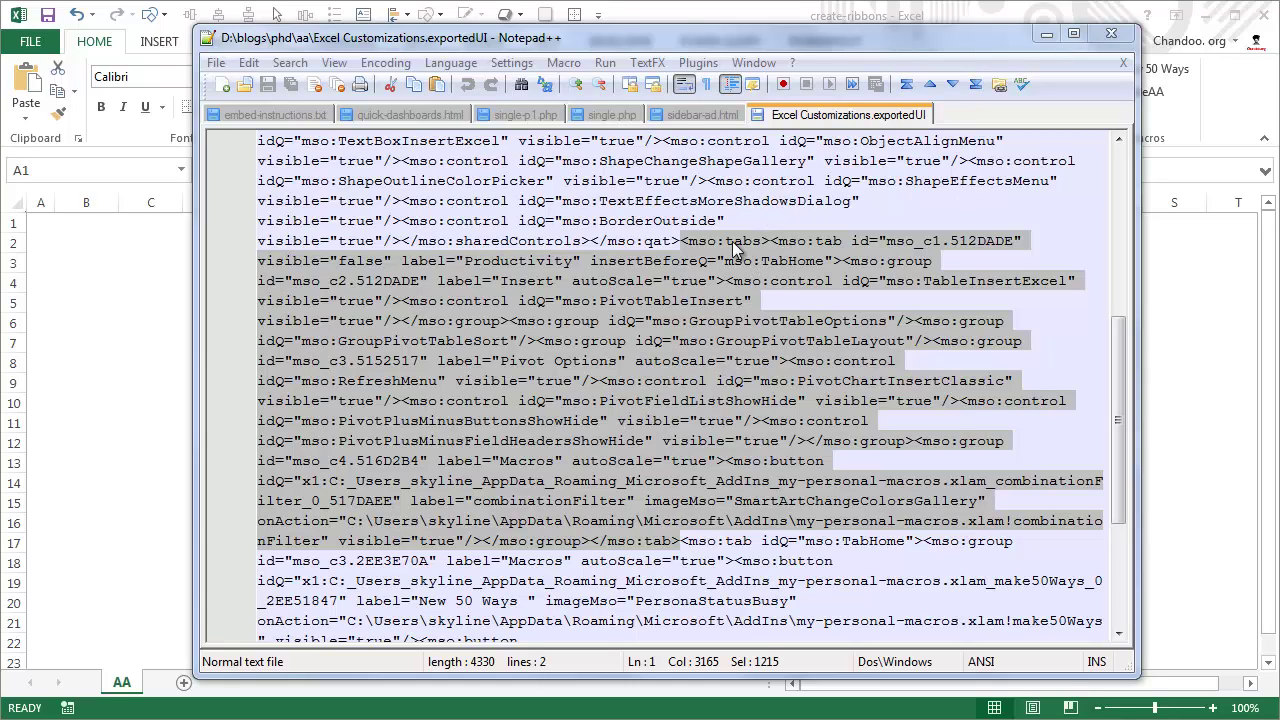
Step: Examine the Productivity tab's XML definition in the exported Excel Customizations.exportedUI file in Notepad++, and minimize the editor
{"action": "mouse_move", "coordinate": [1120, 390]}
{"action": "left_mouse_down"}
{"action": "mouse_move", "coordinate": [1120, 213]}
{"action": "mouse_move", "coordinate": [1120, 386]}
{"action": "left_mouse_up"}
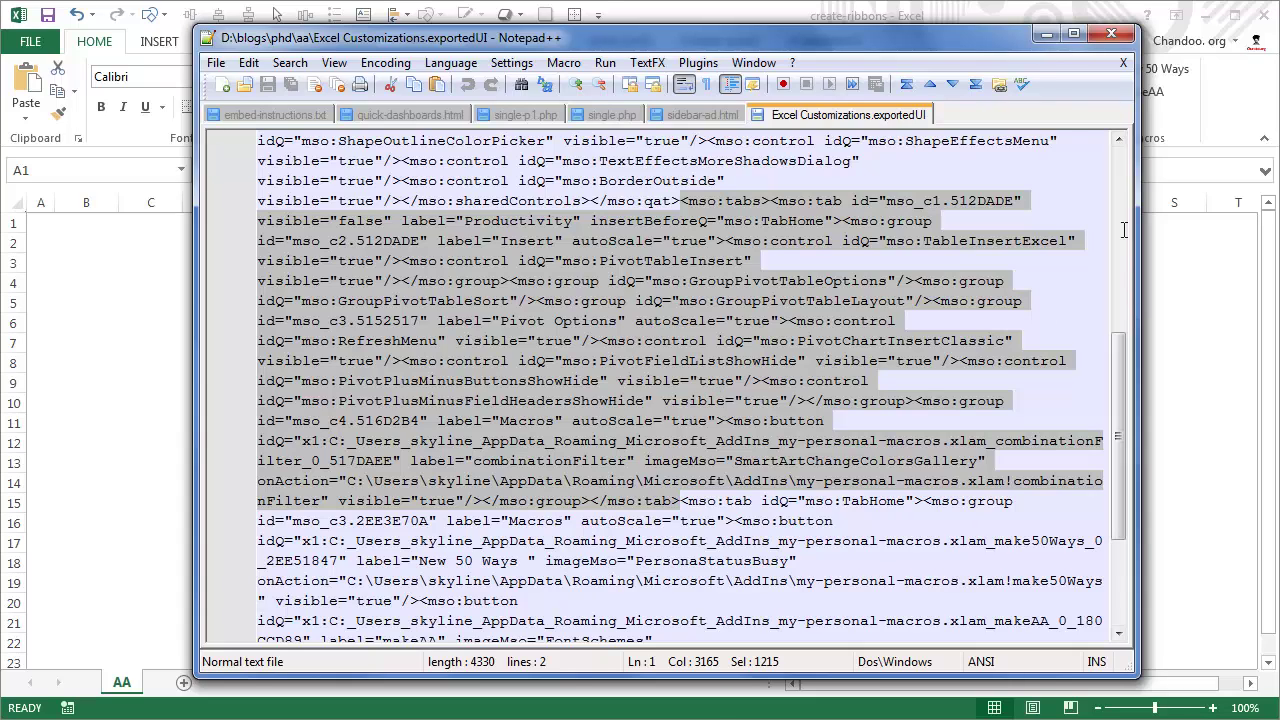
{"action": "left_click", "coordinate": [1044, 40]}
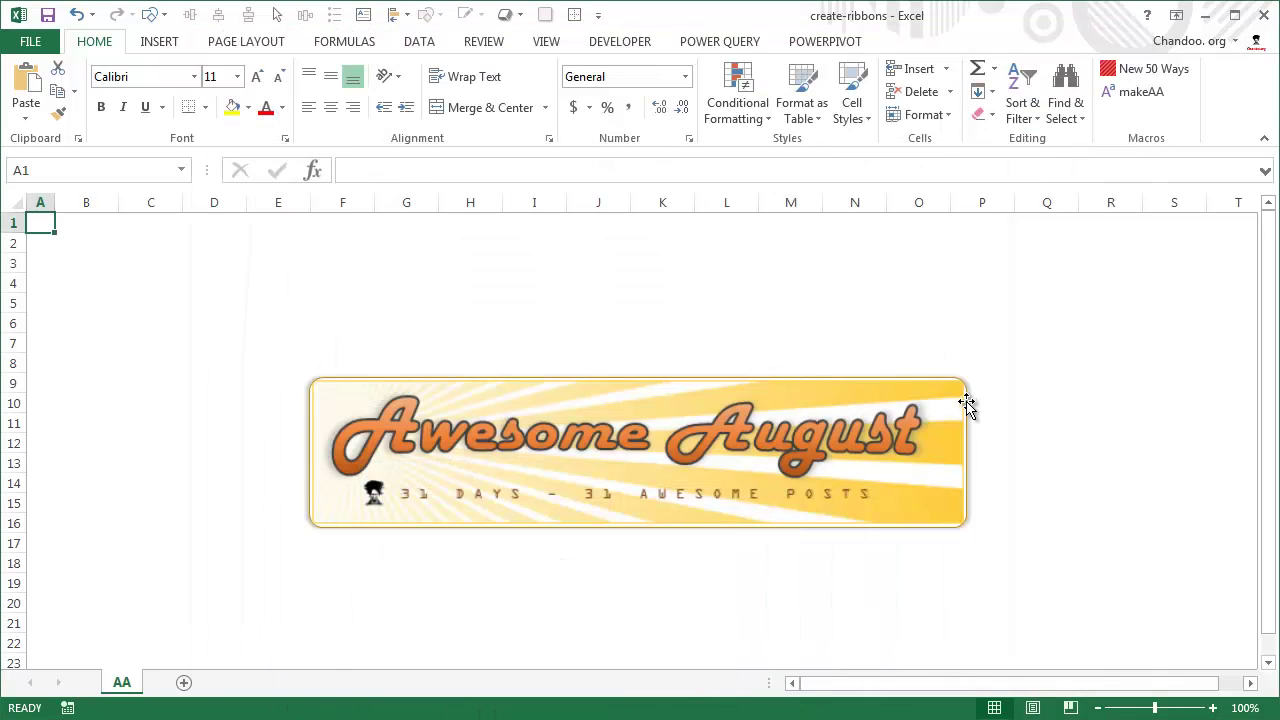